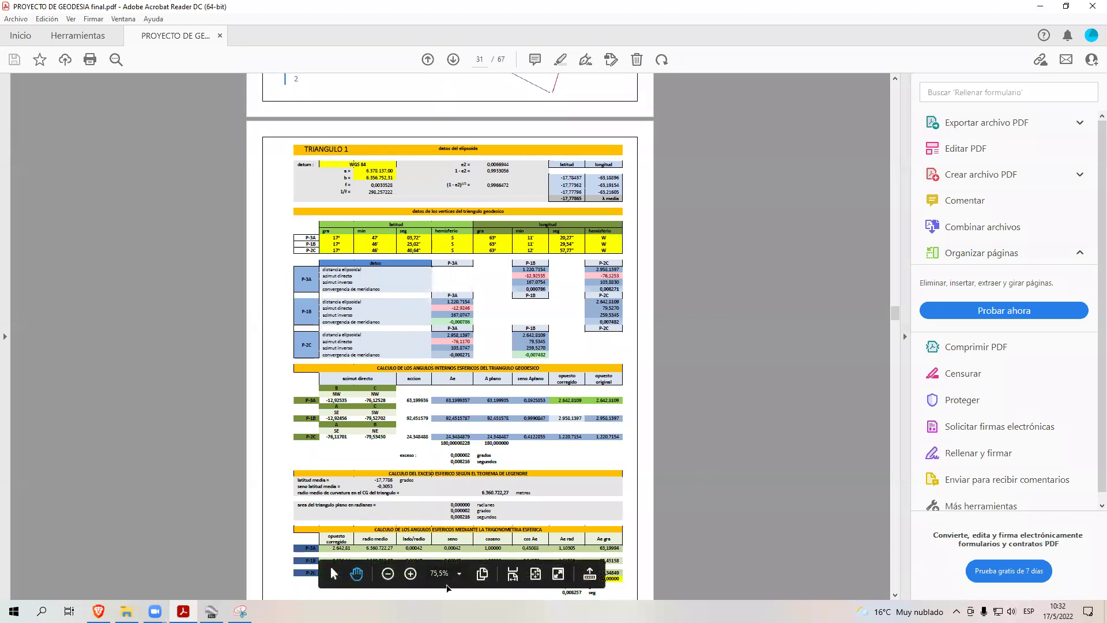
- Enlarge the TRIANGULO 1 page of the PDF and read through its tables and the start of the Vincenty sheets
left_click(411, 574)
left_click(411, 575)
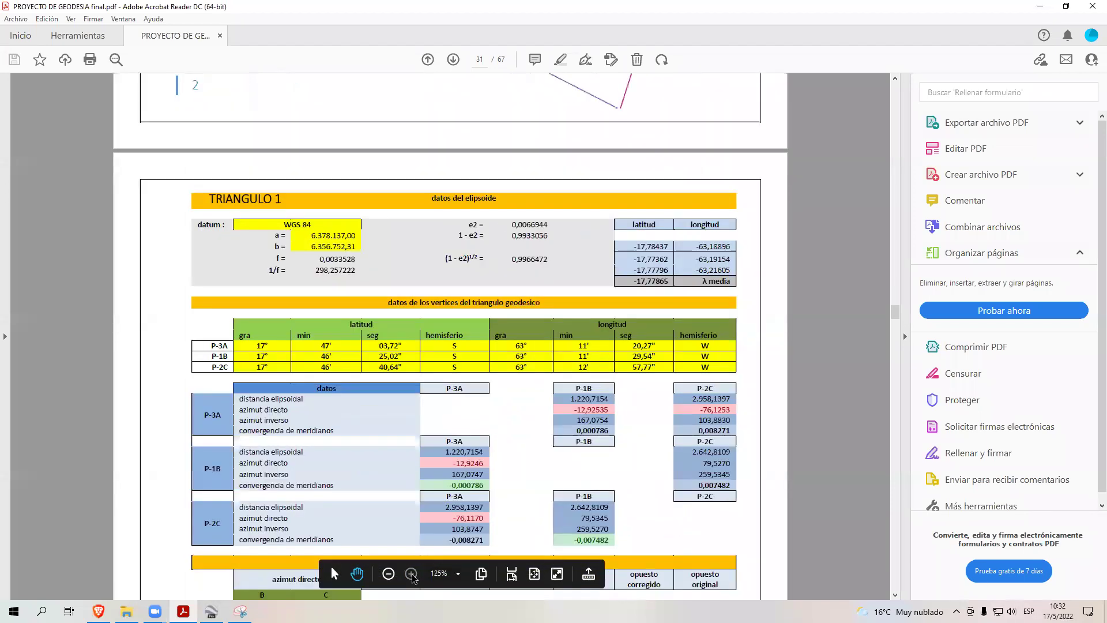
key("ctrl+2")
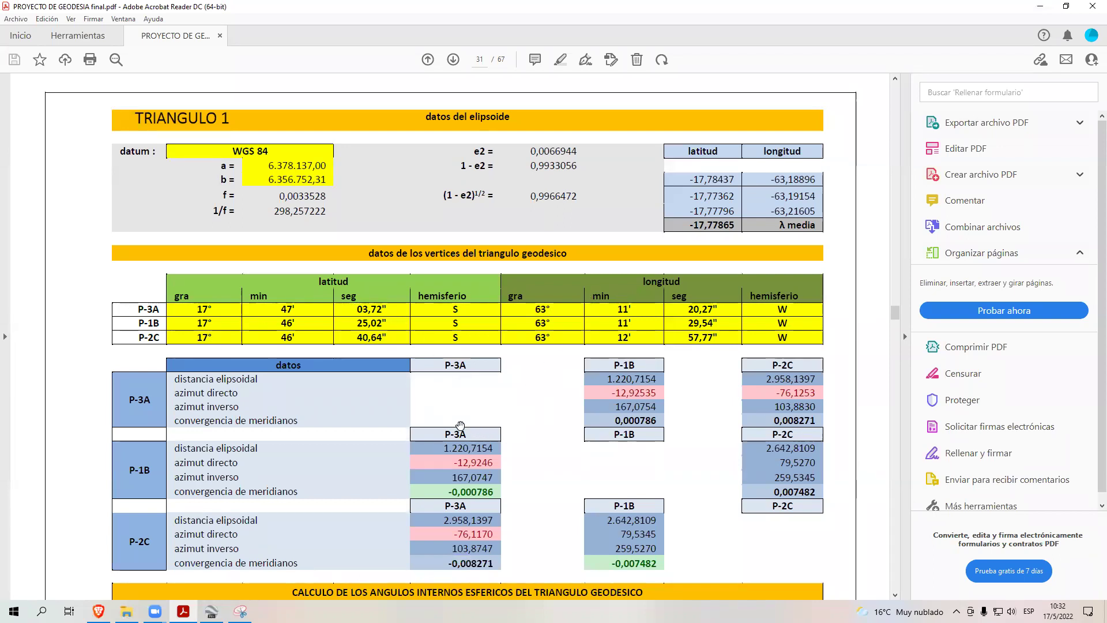
scroll(459, 423, "down", 15)
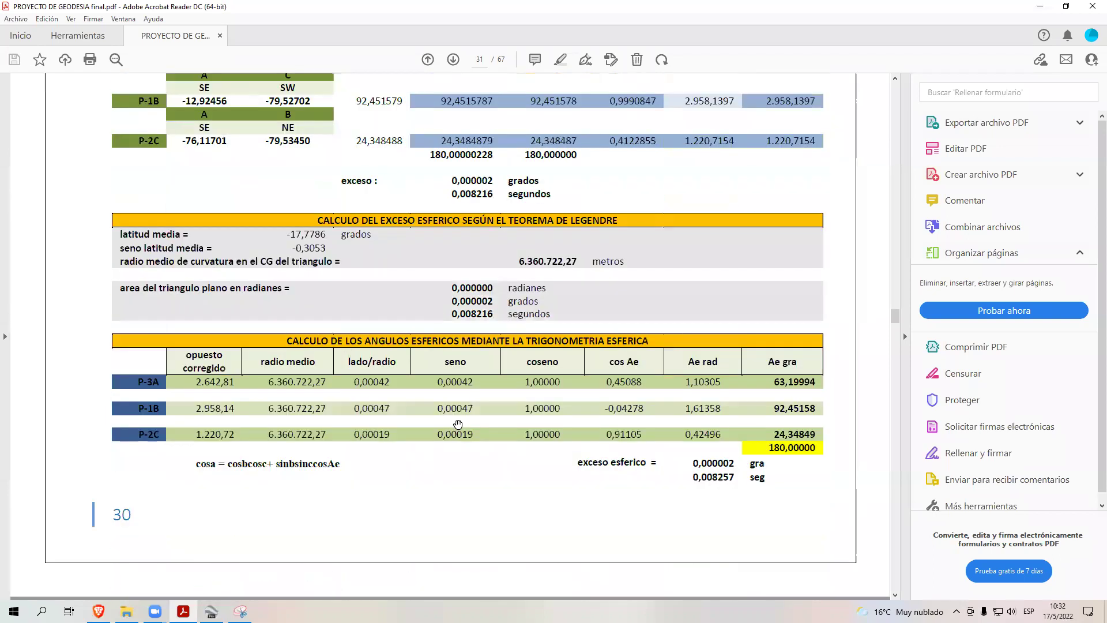
scroll(458, 425, "down", 18)
scroll(458, 424, "up", 2)
scroll(457, 424, "up", 10)
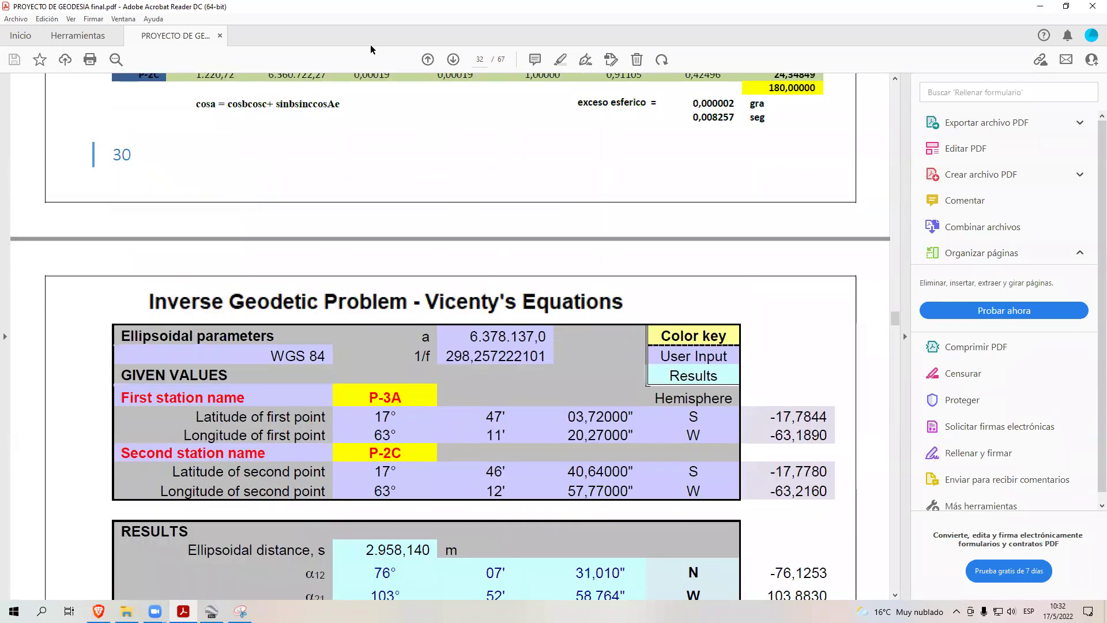
scroll(331, 567, "up", 5)
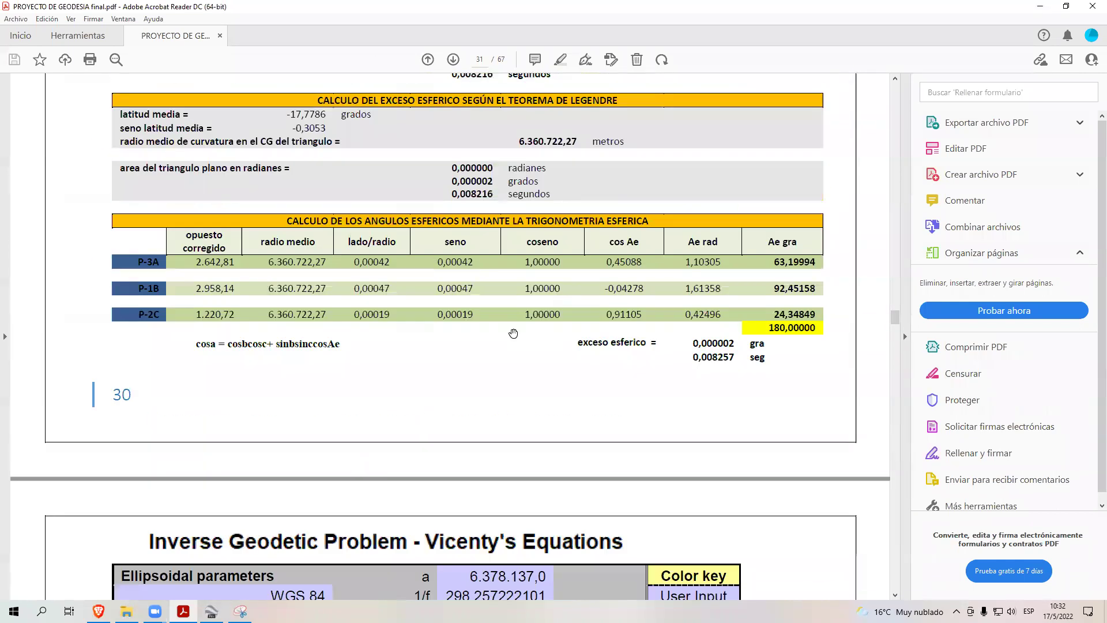
- Start Excel 2016 and open the recent workbook TRIANGULACION 1 from the desktop at the start of its datos sheet
key("super+s")
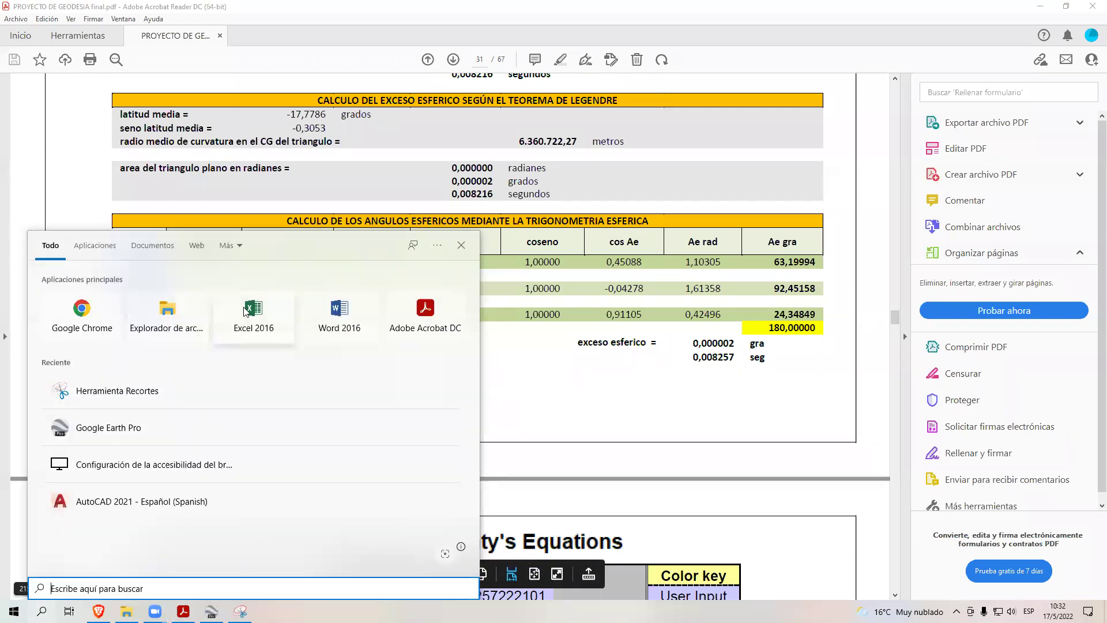
left_click(252, 262)
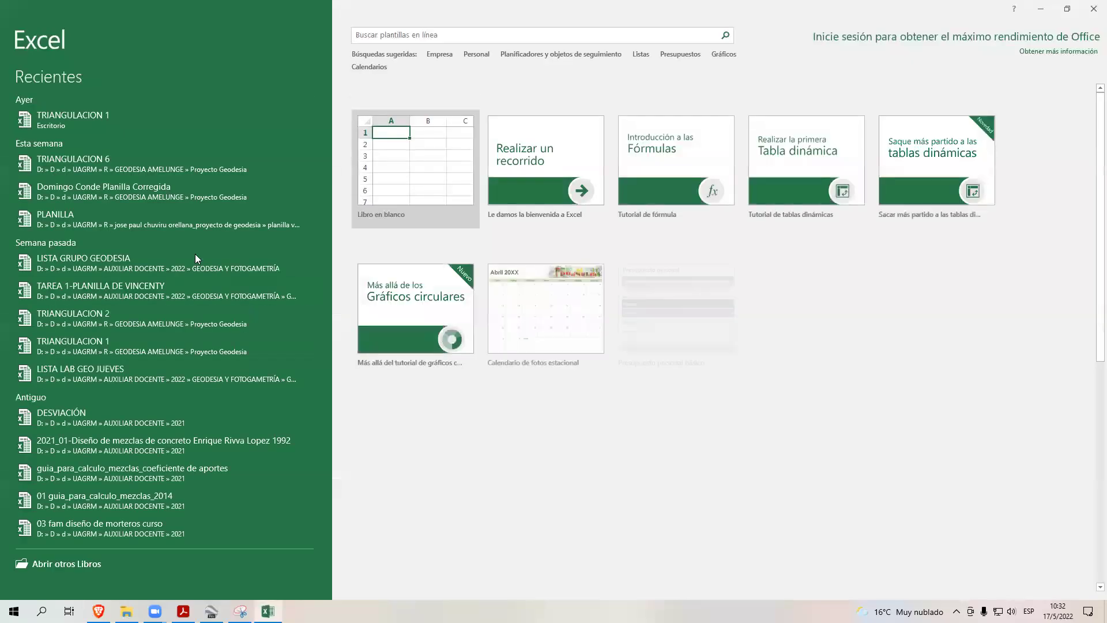
left_click(122, 121)
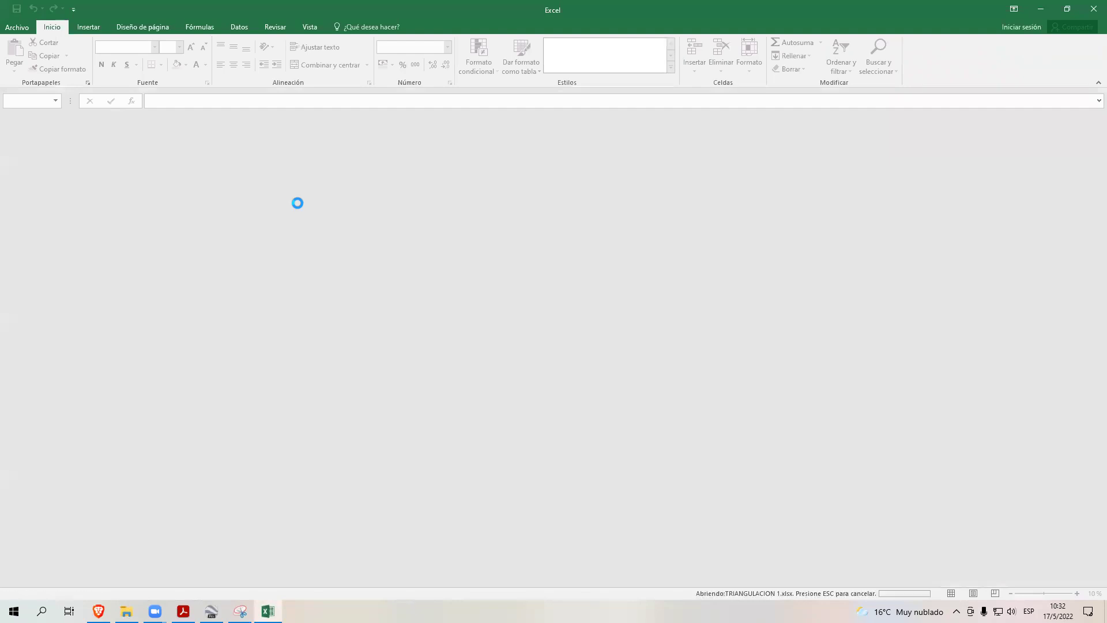
scroll(151, 271, "up", 5)
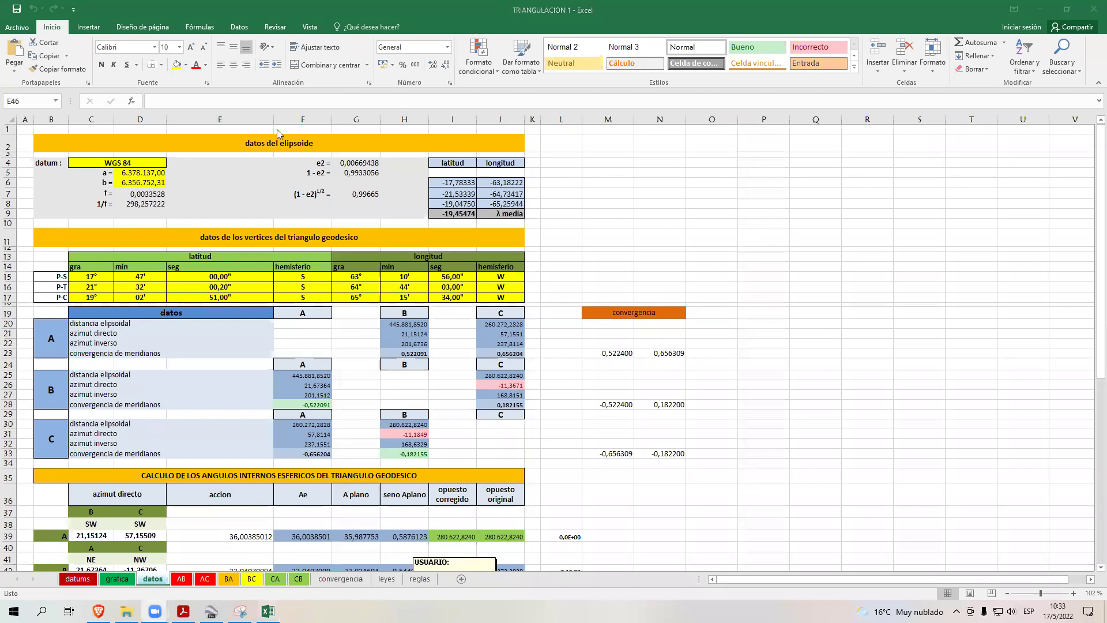
- Circle the ellipsoid data, vertices and datos tables with the annotation pen, and clear the drawing
mouse_move(580, 149)
left_mouse_down()
mouse_move(131, 95)
mouse_move(120, 136)
mouse_move(86, 145)
mouse_move(57, 418)
mouse_move(526, 401)
mouse_move(569, 252)
left_mouse_up()
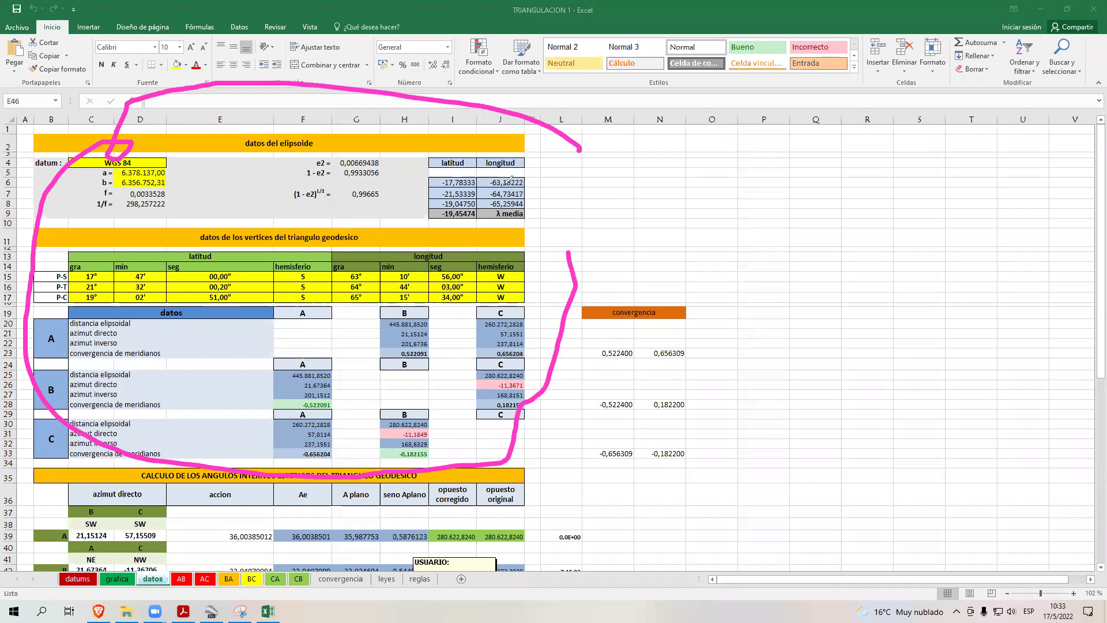
left_click_drag(509, 179, 467, 99)
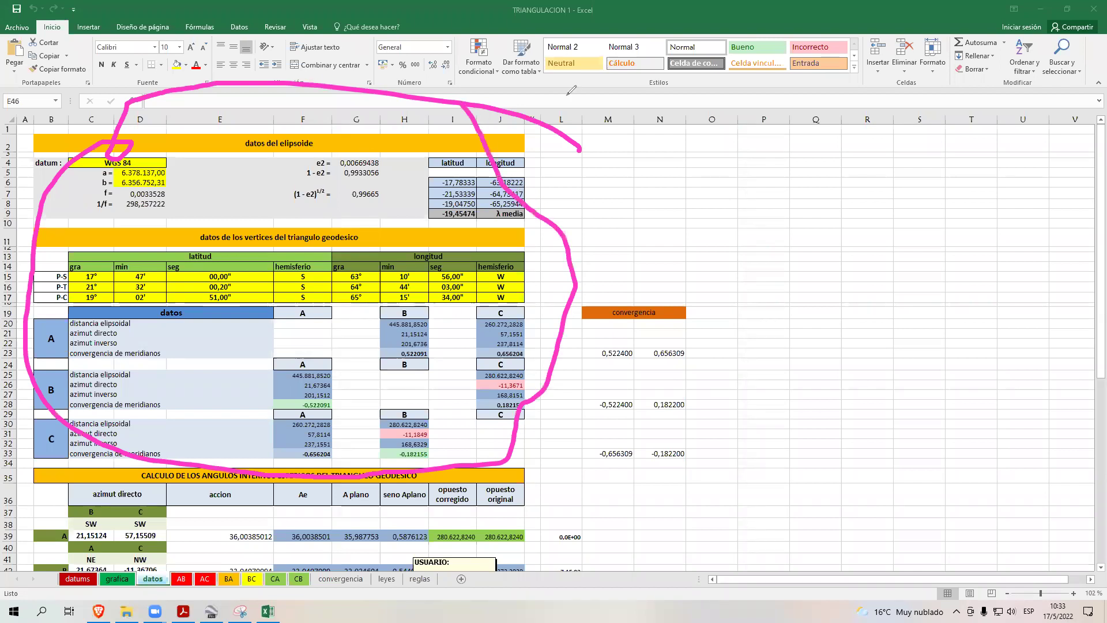
key("e")
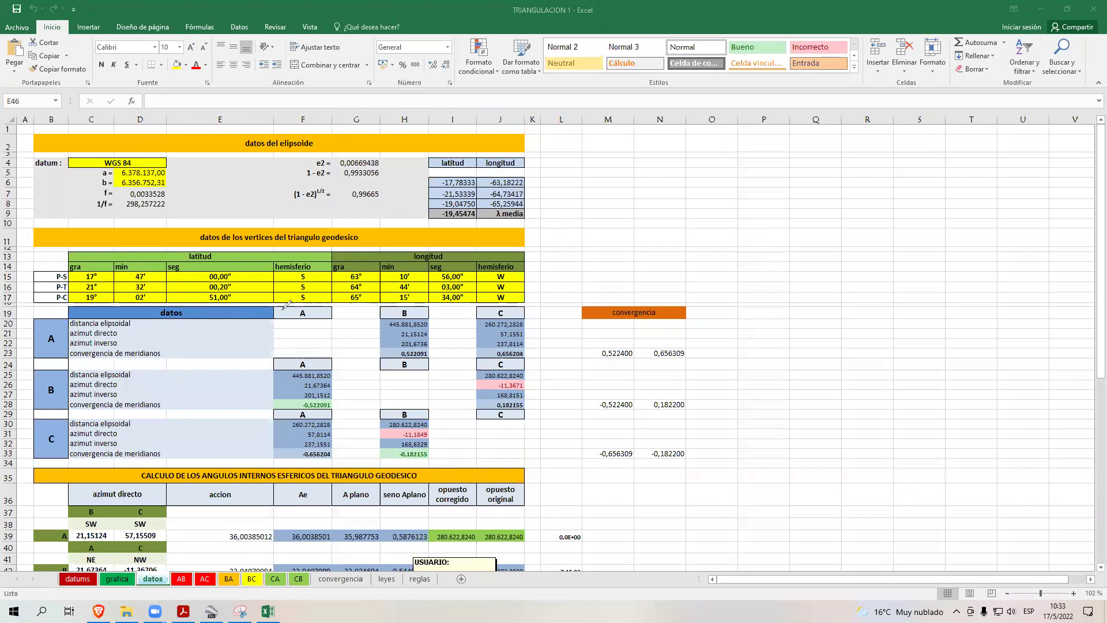
- Circle the internal angle, Legendre excess and spherical trigonometry calculations with the annotation pen, and clear the drawing
left_click_drag(453, 453, 453, 411)
scroll(453, 410, "down", 2)
scroll(454, 411, "down", 10)
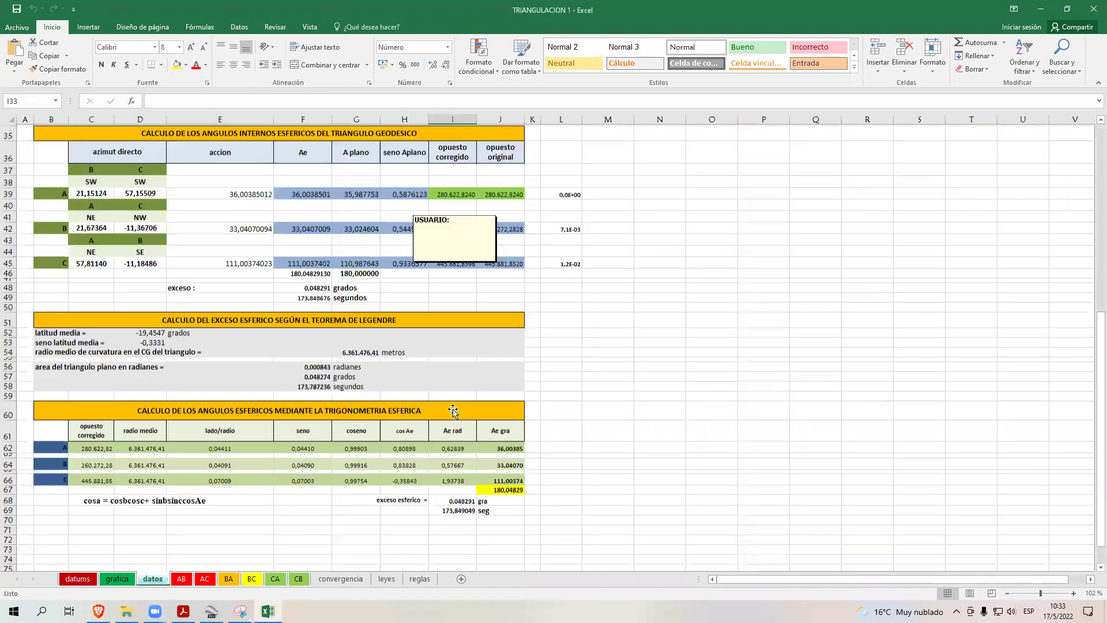
scroll(453, 410, "up", 4)
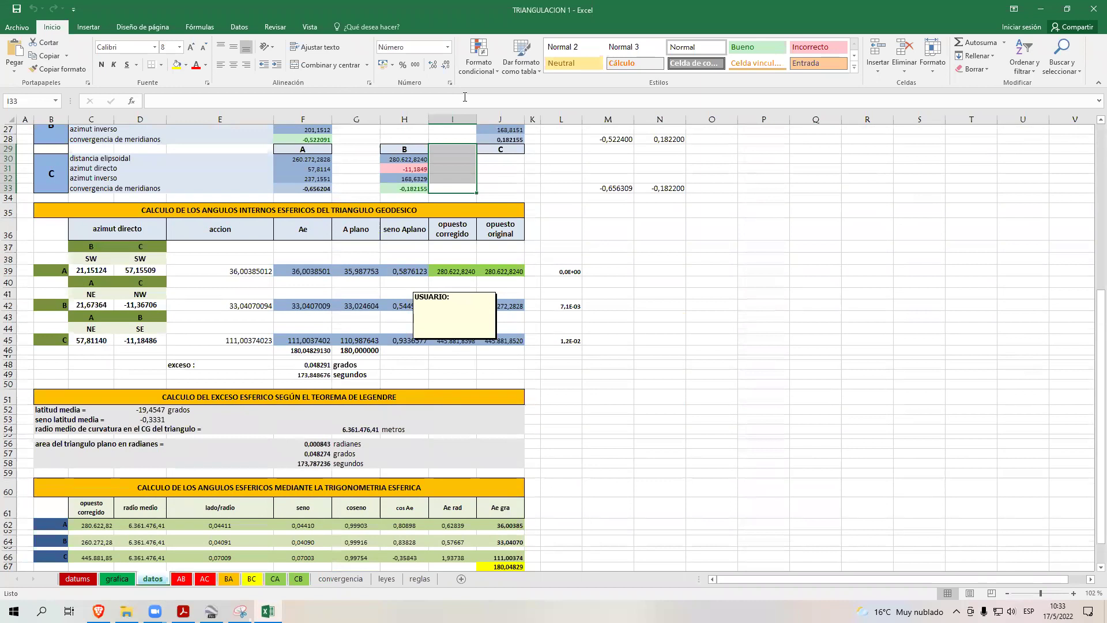
mouse_move(540, 183)
left_mouse_down()
mouse_move(173, 170)
mouse_move(36, 403)
mouse_move(346, 618)
mouse_move(591, 415)
mouse_move(538, 183)
left_mouse_up()
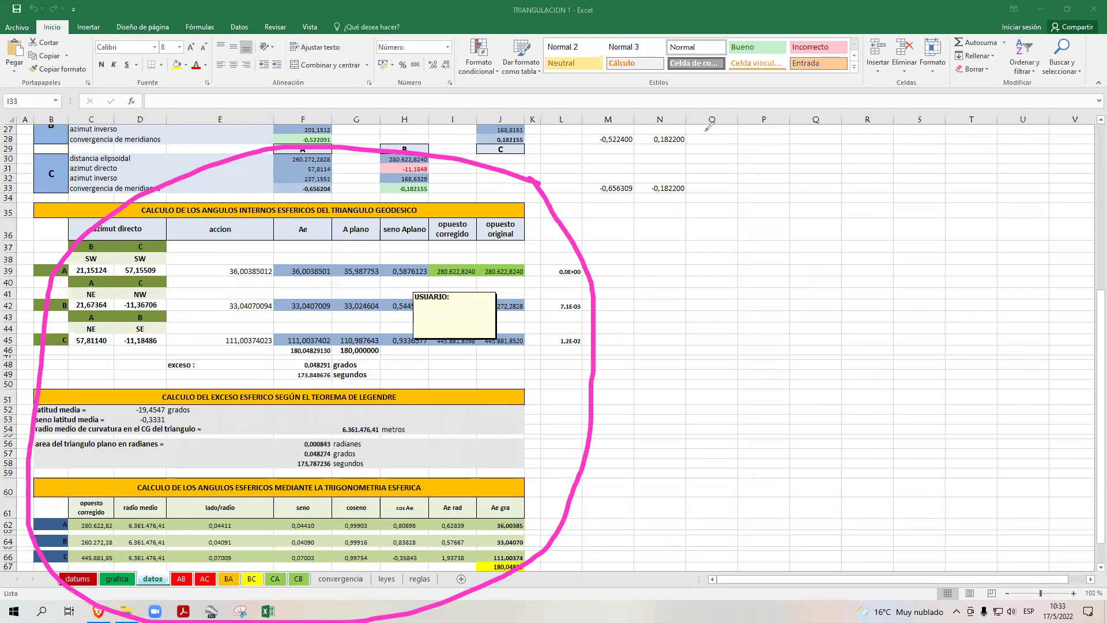
key("Escape")
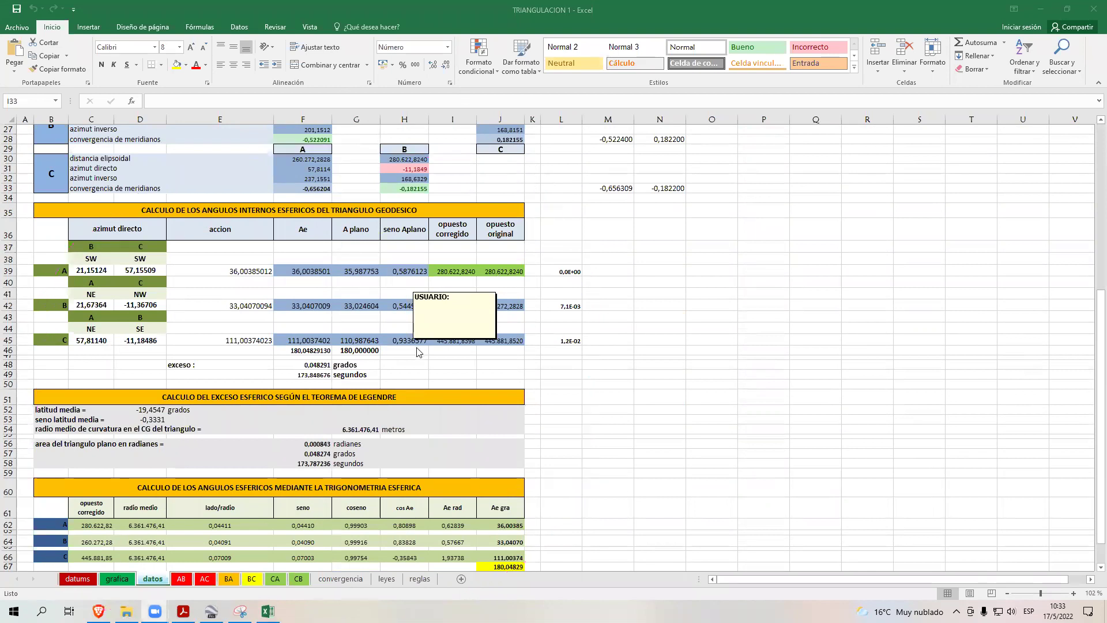
- Open the AB sheet and, with the annotation pen, write "T1-AB" above it and outline its tab and the Vincenty calculation
scroll(592, 395, "down", 4)
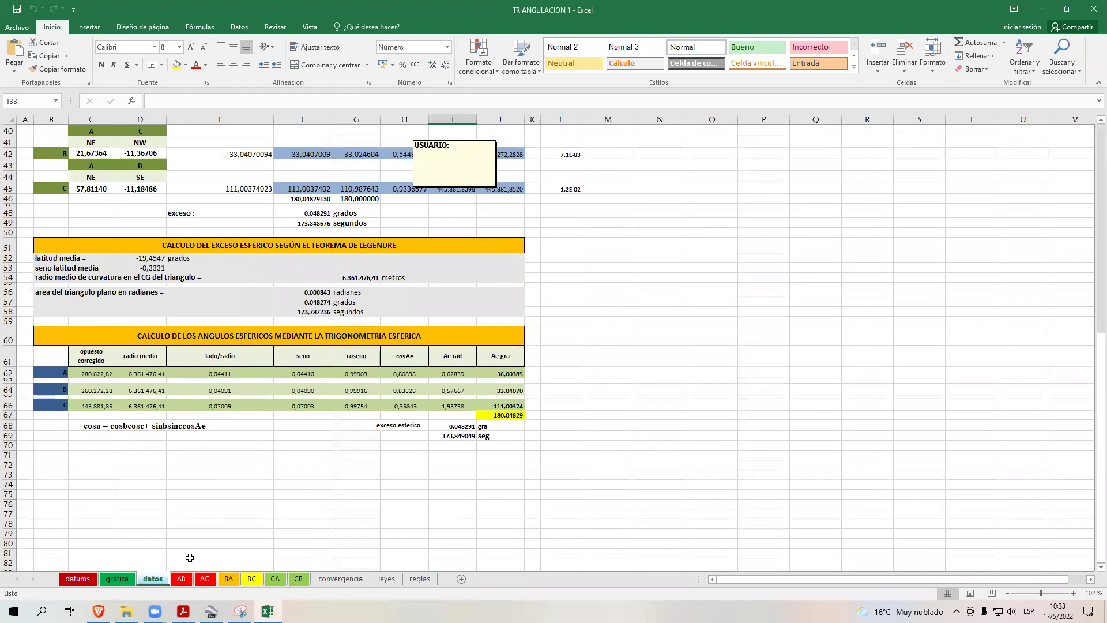
left_click(183, 579)
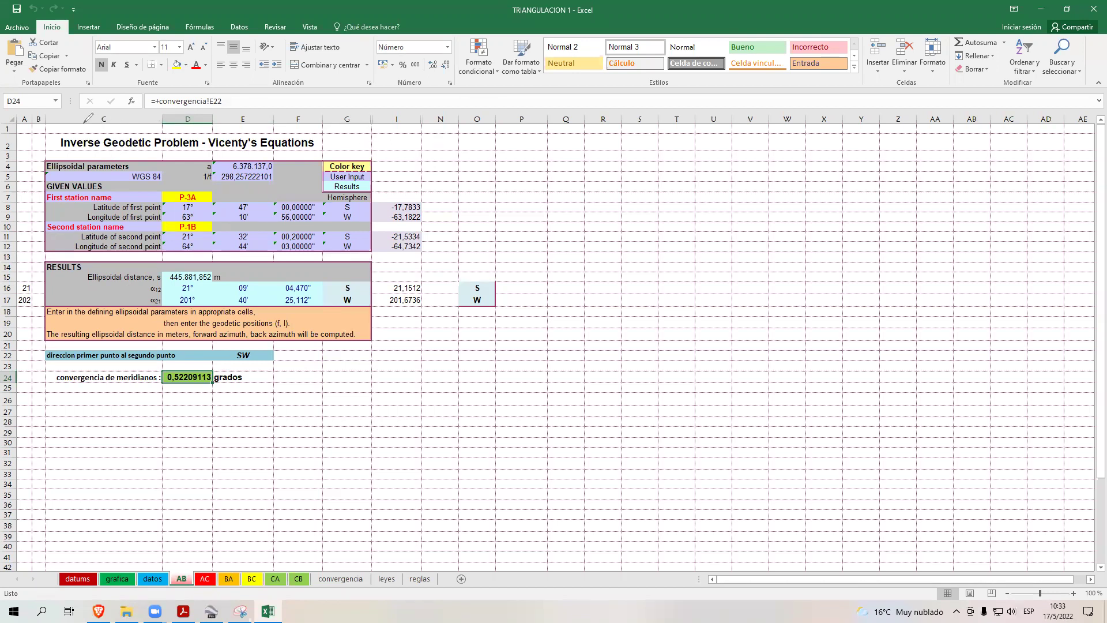
mouse_move(99, 112)
left_mouse_down()
mouse_move(141, 113)
mouse_move(127, 128)
mouse_move(165, 132)
mouse_move(168, 104)
mouse_move(202, 118)
mouse_move(251, 117)
left_mouse_up()
mouse_move(266, 99)
left_mouse_down()
mouse_move(268, 123)
mouse_move(288, 104)
mouse_move(291, 116)
mouse_move(270, 122)
left_mouse_up()
mouse_move(191, 564)
left_mouse_down()
mouse_move(170, 568)
mouse_move(172, 589)
mouse_move(199, 583)
mouse_move(195, 562)
left_mouse_up()
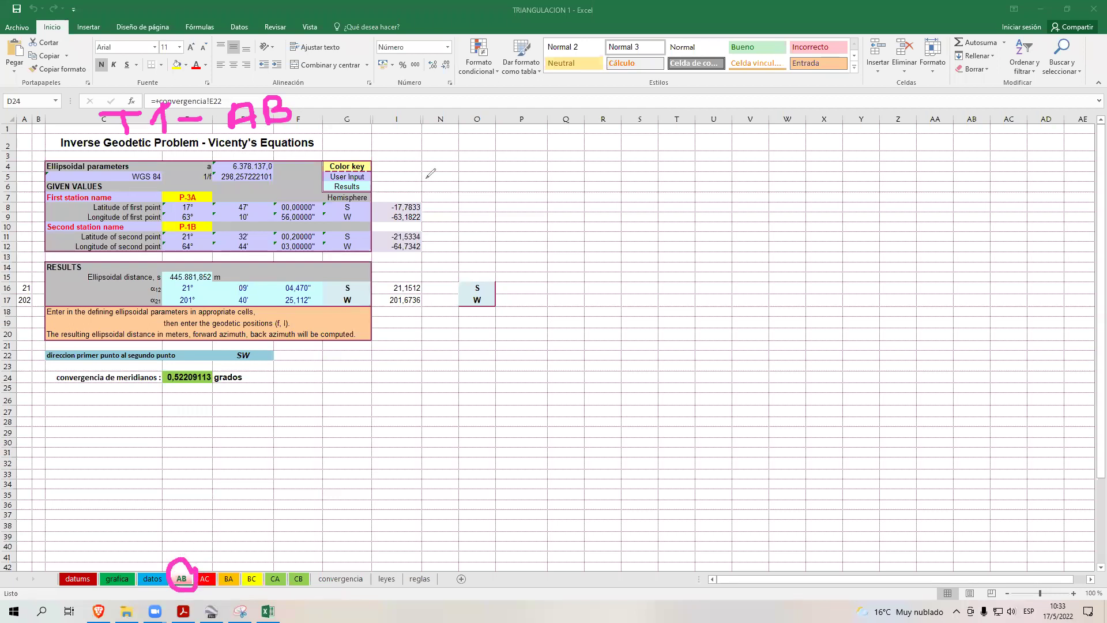
mouse_move(455, 133)
left_mouse_down()
mouse_move(403, 413)
mouse_move(38, 387)
mouse_move(12, 168)
mouse_move(214, 119)
mouse_move(418, 115)
left_mouse_up()
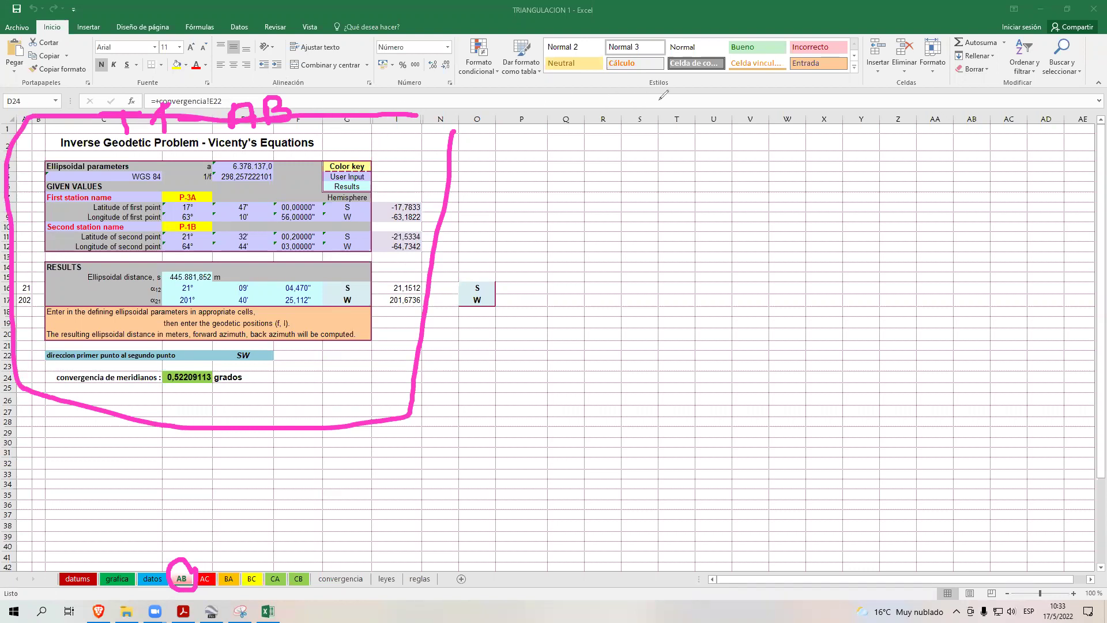
- Show the meridian convergence in cell D24 with eleven decimals and widen column D to fit
left_click(207, 378)
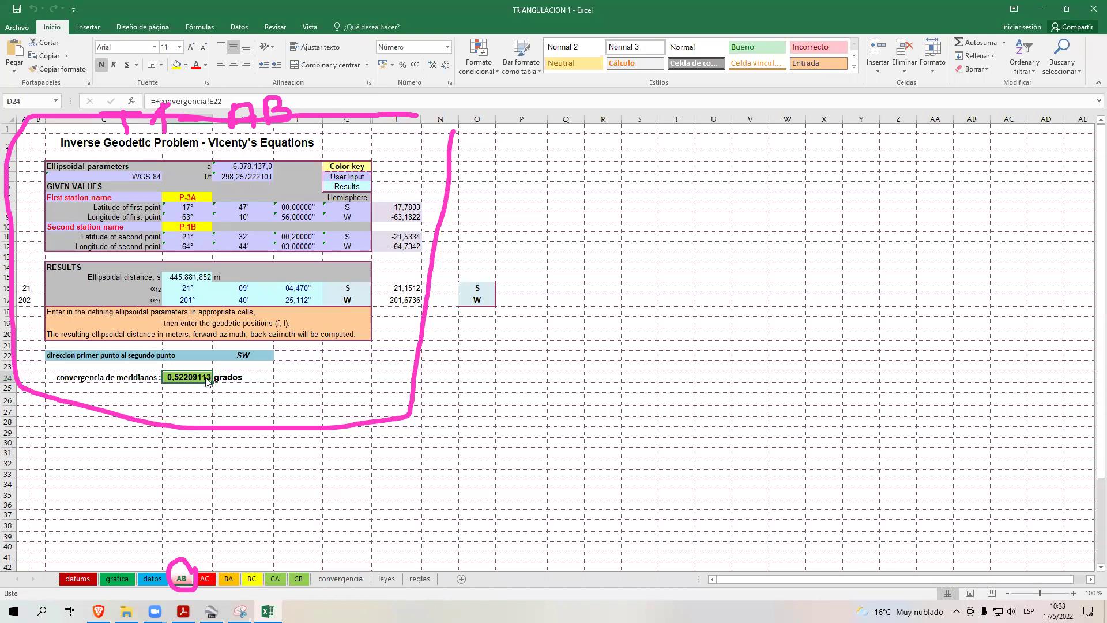
left_click(432, 63)
left_click_drag(213, 117, 231, 115)
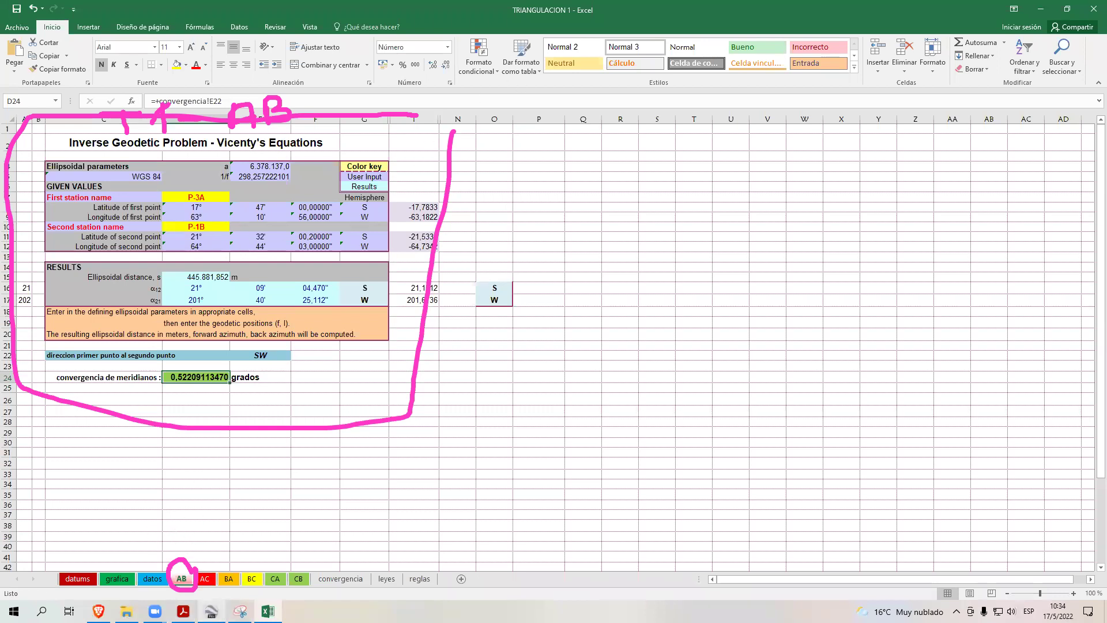
- Switch to the PDF in Acrobat Reader and examine the TRIANGULO 1 tables and the P-3A Vincenty calculations on page 32, clearing the pen marks
left_click(183, 611)
scroll(420, 298, "up", 15)
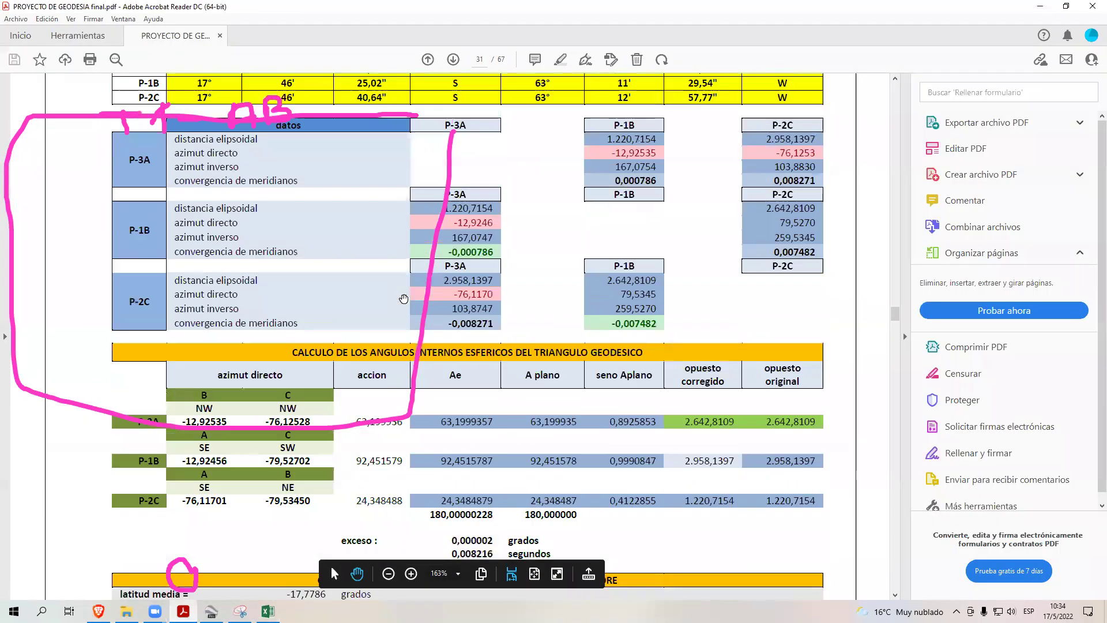
scroll(419, 298, "down", 15)
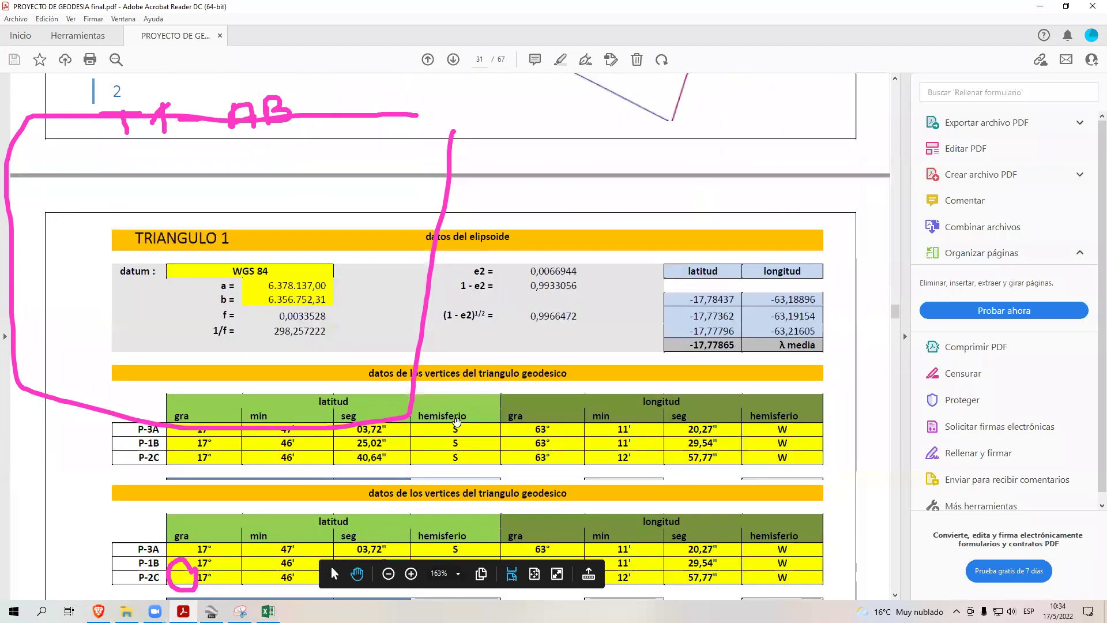
scroll(457, 421, "down", 10)
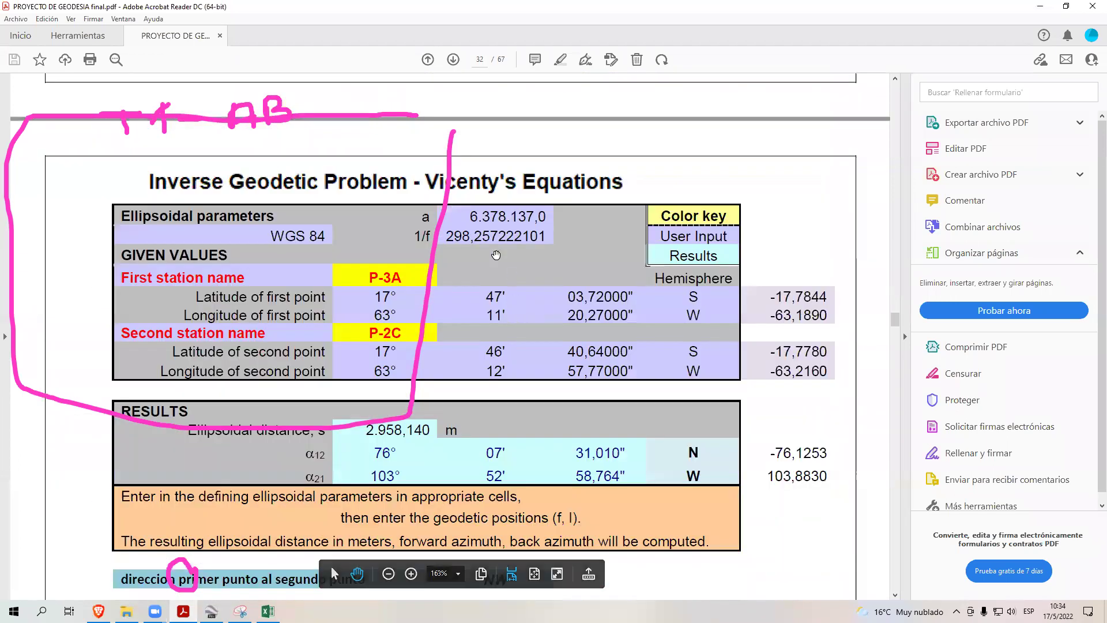
scroll(529, 322, "down", 3)
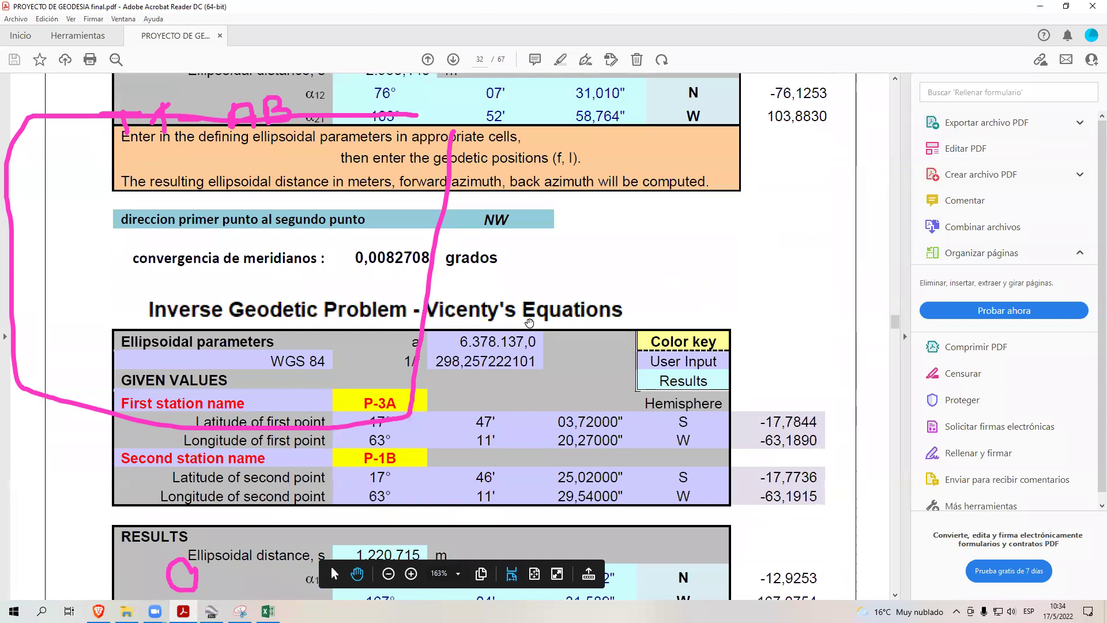
scroll(529, 323, "up", 3)
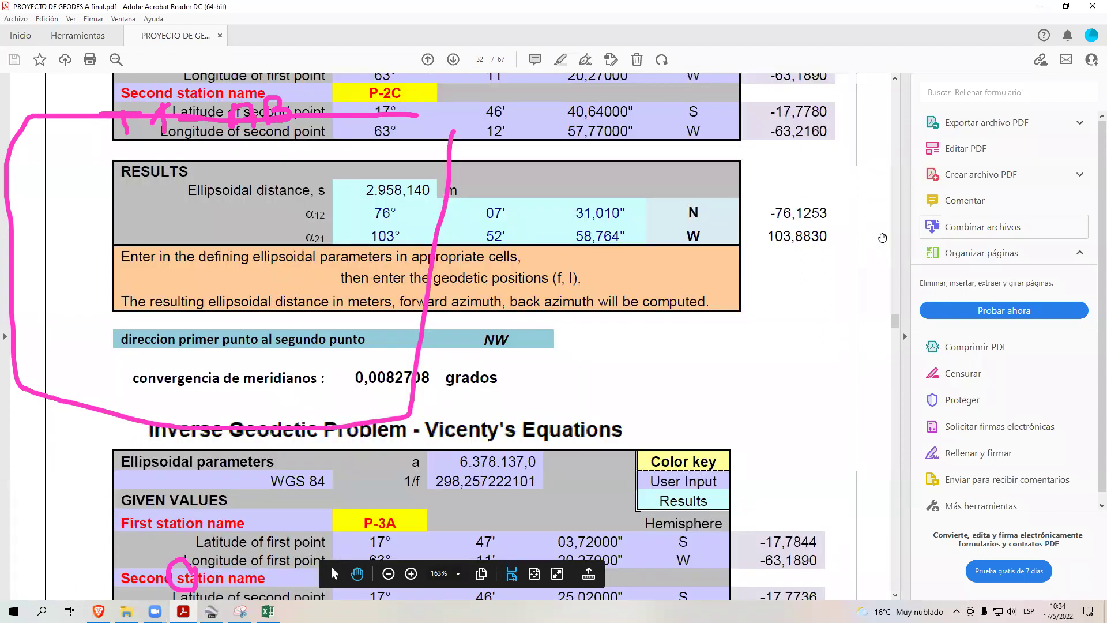
scroll(556, 266, "up", 6)
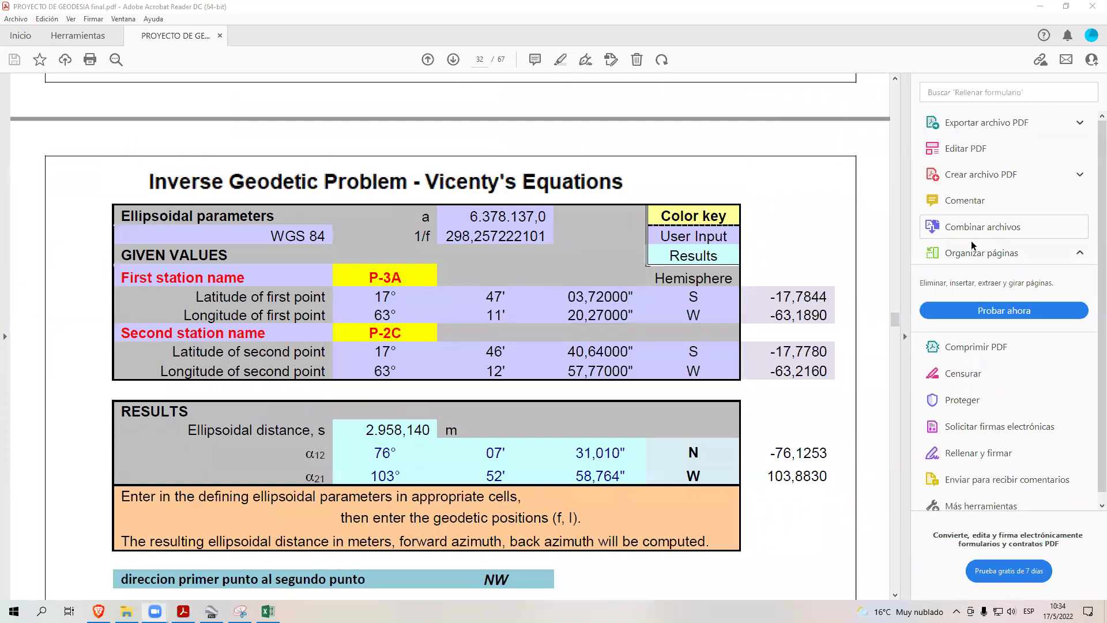
scroll(721, 337, "down", 3)
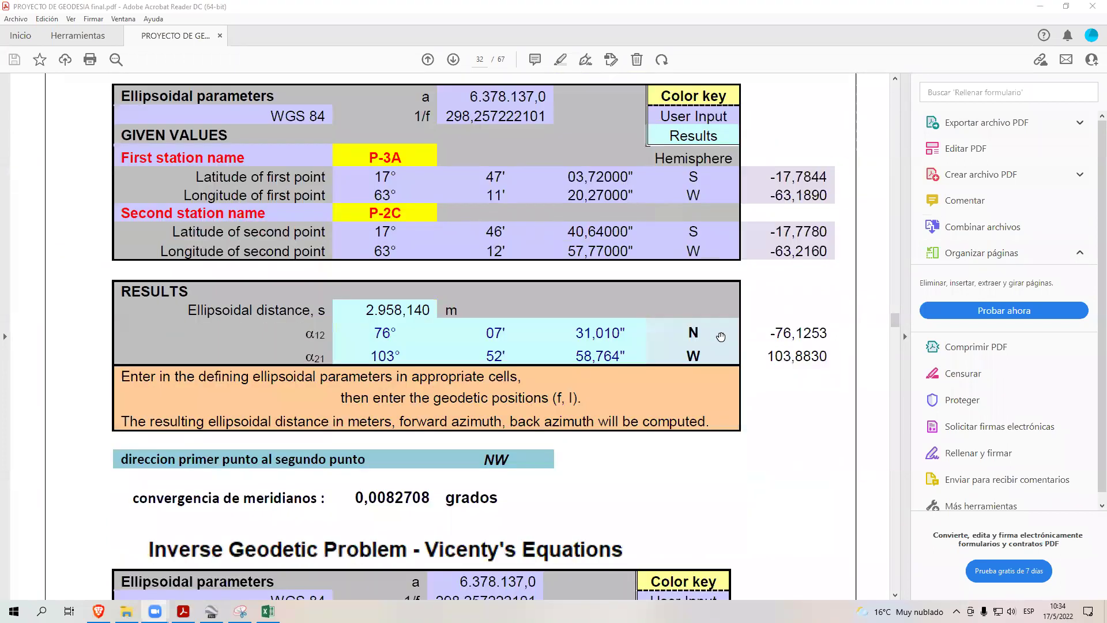
scroll(721, 337, "down", 12)
scroll(720, 337, "up", 15)
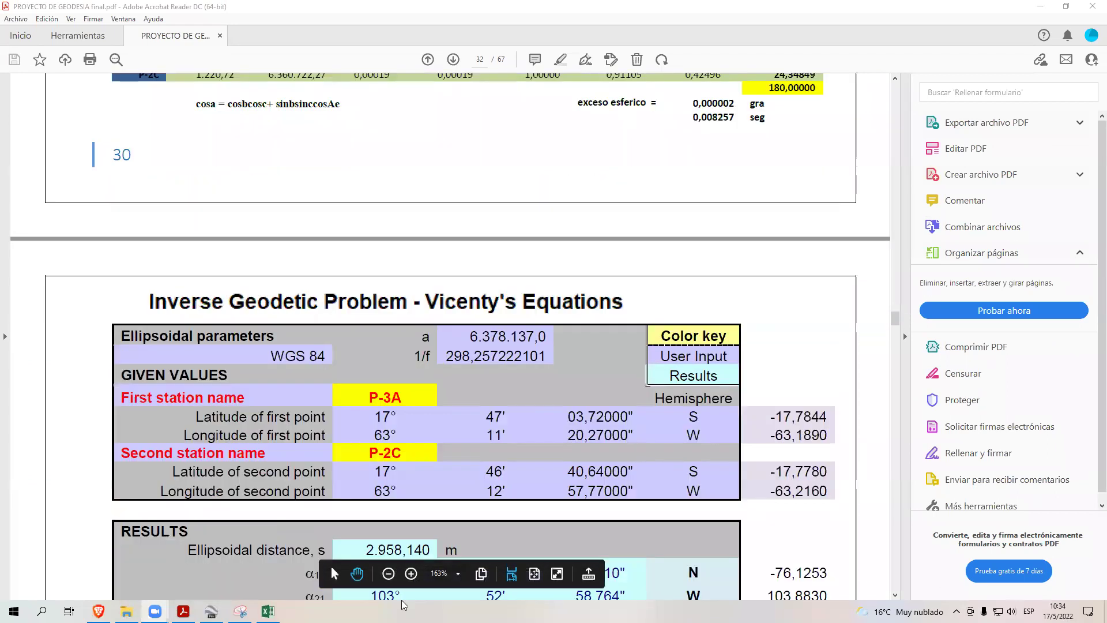
- Reduce the page to 75,5% and annotate the first Vincenty calculation with "T-1-AB" and a bracket, adding a "T1" note below it
left_click(388, 573)
left_click(388, 573)
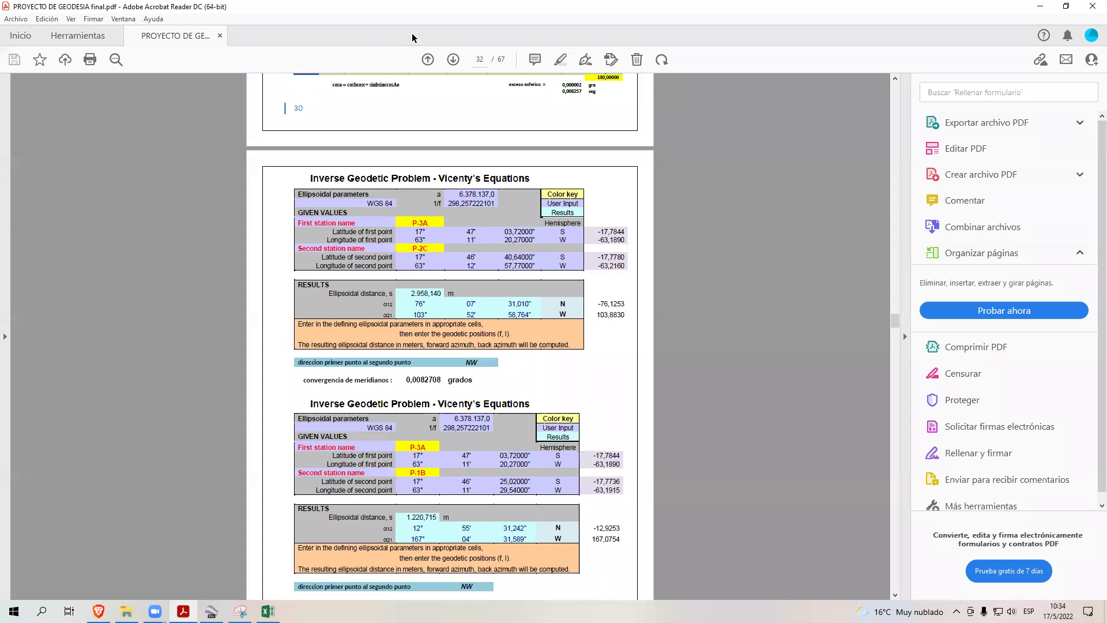
left_click_drag(302, 157, 330, 156)
mouse_move(316, 158)
left_mouse_down()
mouse_move(316, 180)
mouse_move(393, 165)
left_mouse_up()
mouse_move(413, 151)
left_mouse_down()
mouse_move(415, 173)
mouse_move(420, 151)
mouse_move(431, 176)
mouse_move(447, 142)
mouse_move(460, 171)
left_mouse_up()
mouse_move(282, 177)
left_mouse_down()
mouse_move(282, 309)
mouse_move(301, 386)
mouse_move(338, 388)
left_mouse_up()
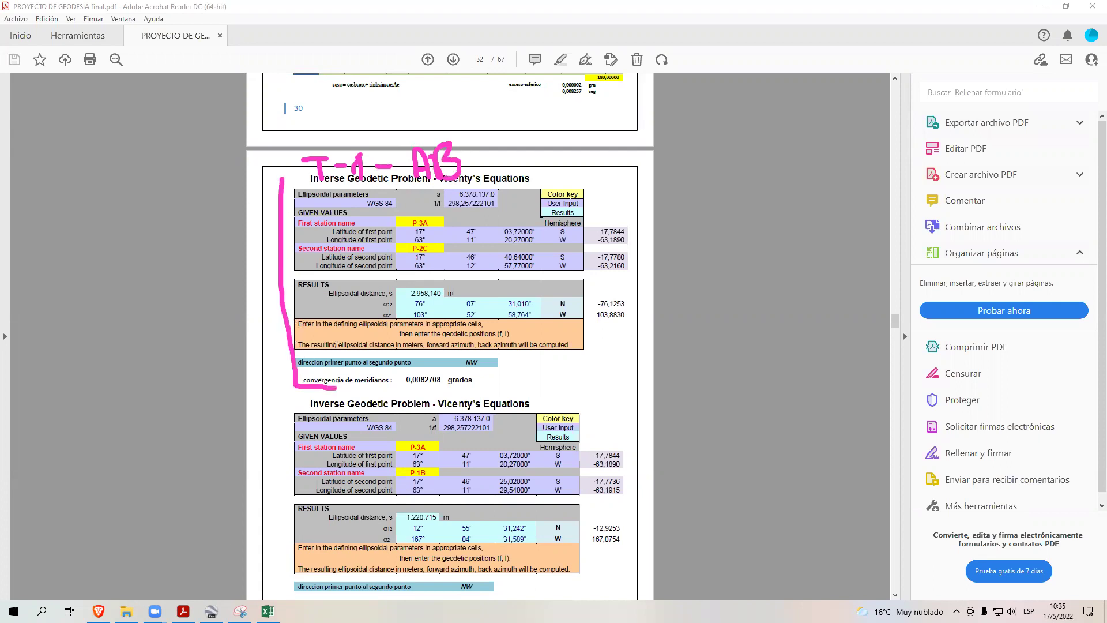
mouse_move(545, 360)
left_mouse_down()
mouse_move(554, 372)
mouse_move(542, 383)
left_mouse_up()
mouse_move(565, 369)
left_mouse_down()
mouse_move(586, 367)
mouse_move(577, 387)
mouse_move(605, 380)
mouse_move(605, 391)
mouse_move(614, 368)
left_mouse_up()
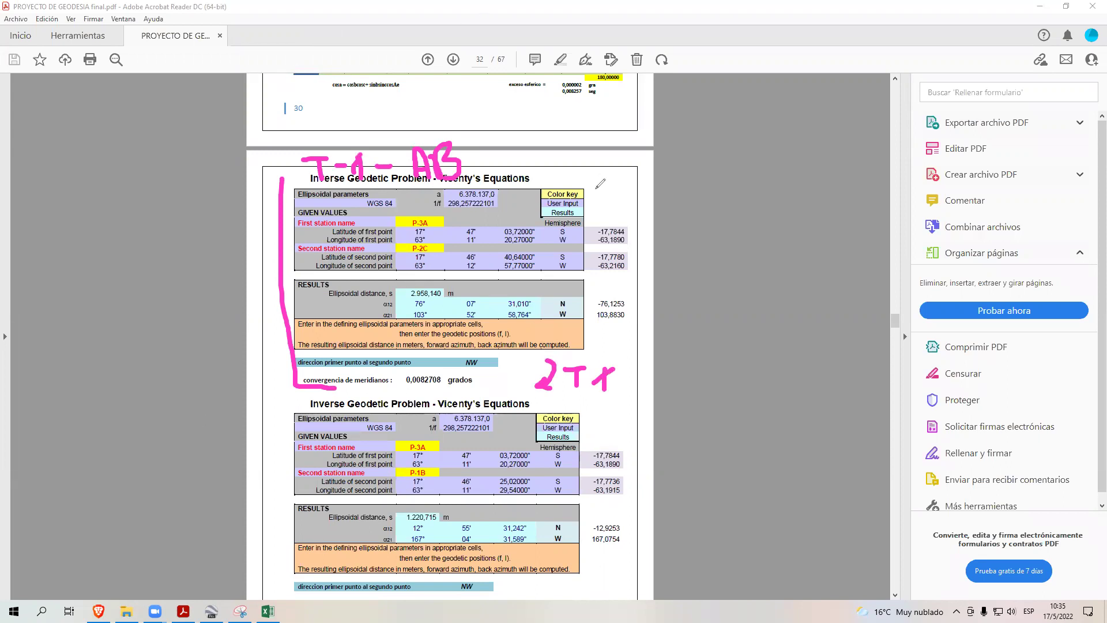
- Switch to the TRIANGULACION 1 workbook in Excel and open the AC sheet
left_click(268, 611)
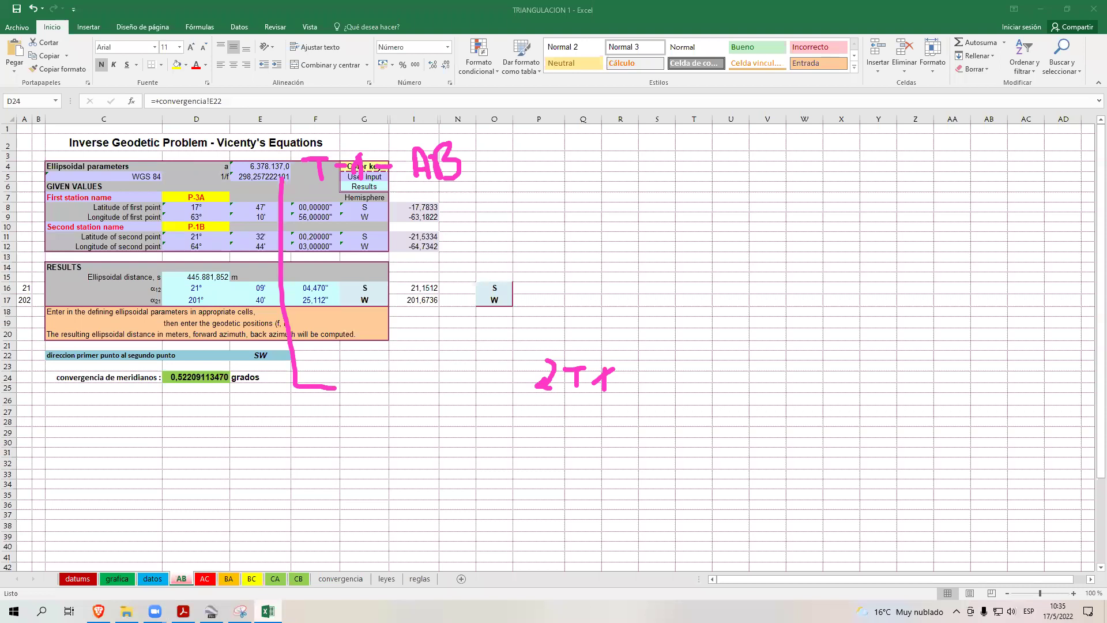
left_click(207, 581)
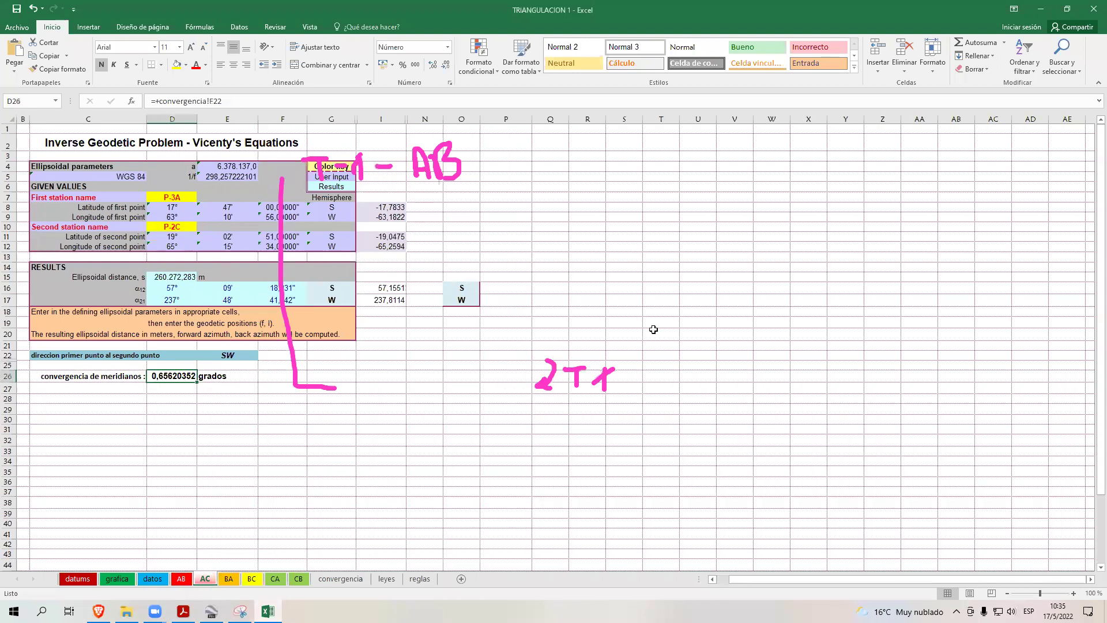
- Circle the AC sheet tab with an arrow above it and change the pen label to "T-1-AC"
mouse_move(227, 560)
left_mouse_down()
mouse_move(196, 575)
mouse_move(199, 599)
mouse_move(216, 537)
left_mouse_up()
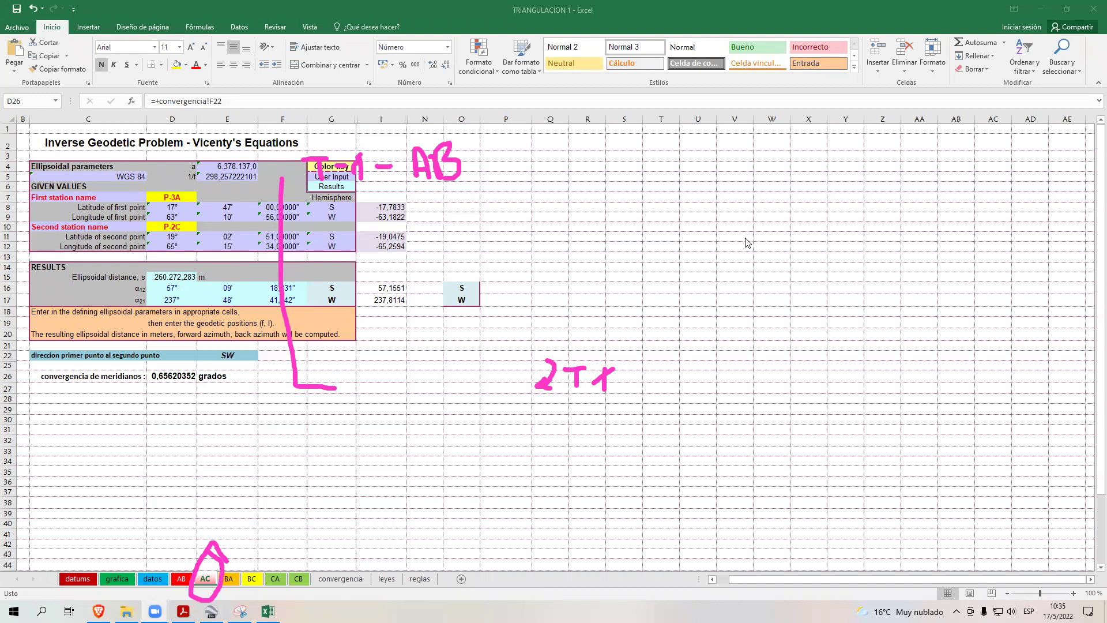
left_click(450, 148)
mouse_move(453, 145)
left_mouse_down()
mouse_move(437, 164)
mouse_move(458, 176)
left_mouse_up()
mouse_move(267, 611)
left_click_drag(199, 600, 204, 597)
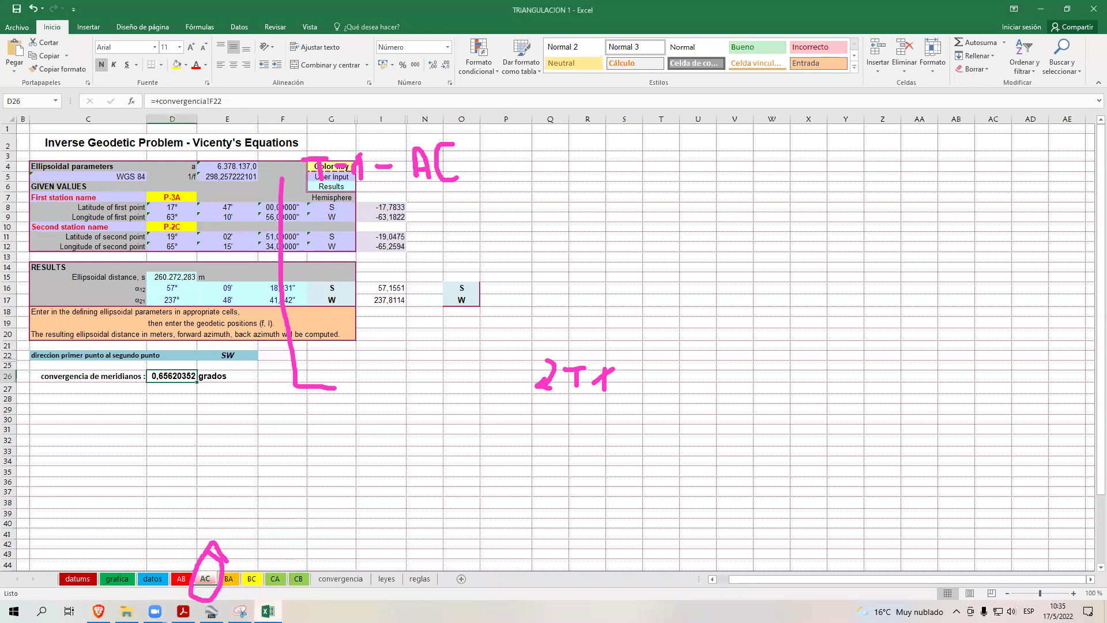
- Switch to the PDF in Acrobat Reader, examine the remaining Vincenty calculations up to page 35, and clear the pen marks
left_click(183, 611)
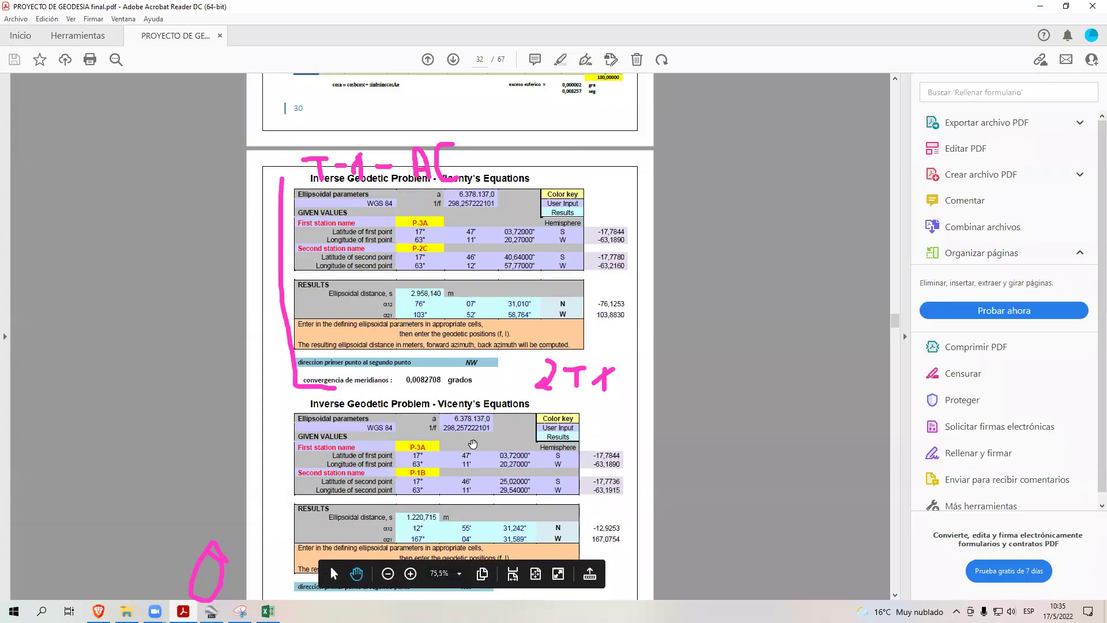
left_click_drag(473, 444, 467, 199)
scroll(468, 199, "down", 4)
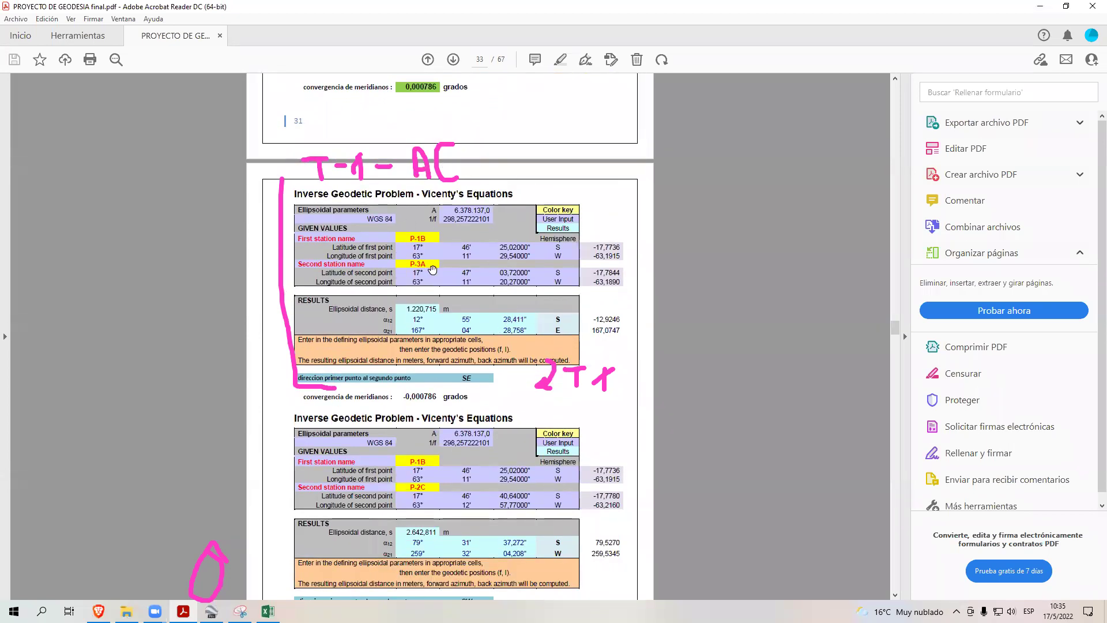
scroll(490, 201, "down", 10)
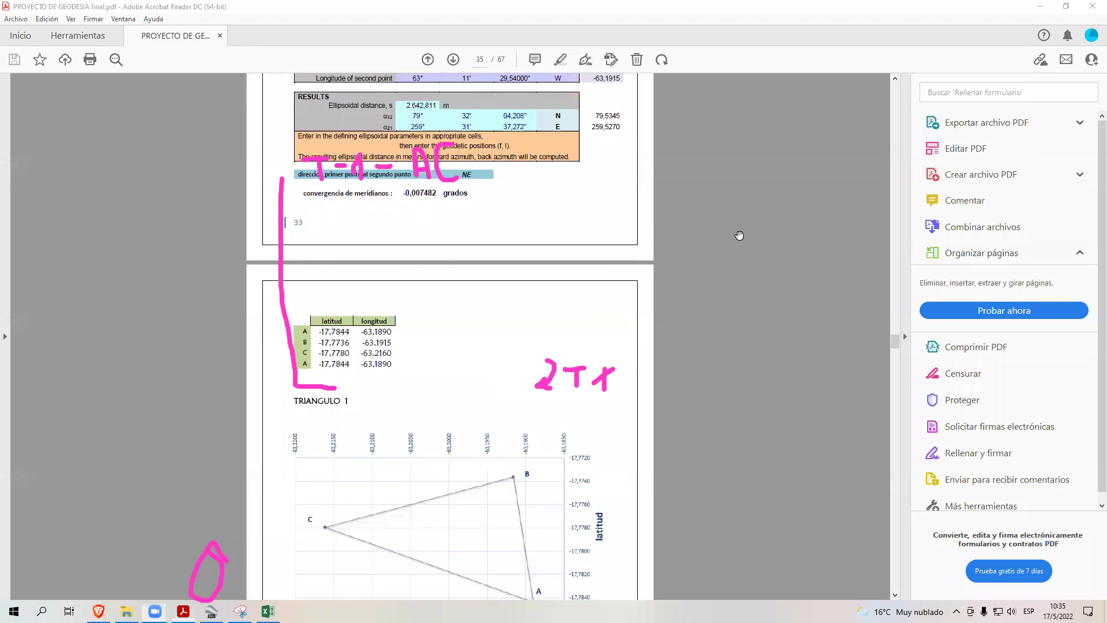
key("Escape")
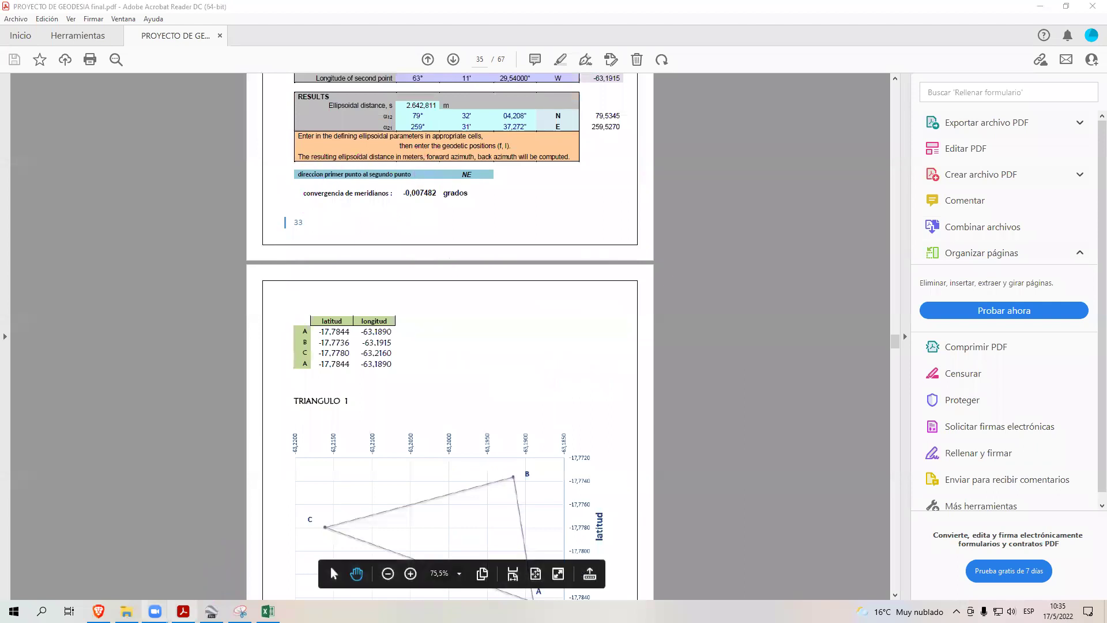
- Review the Vincenty calculations on page 34, switch to the TRIANGULACION 1 workbook in Excel and go through sheets AB to CB
scroll(412, 405, "up", 3)
scroll(411, 404, "up", 5)
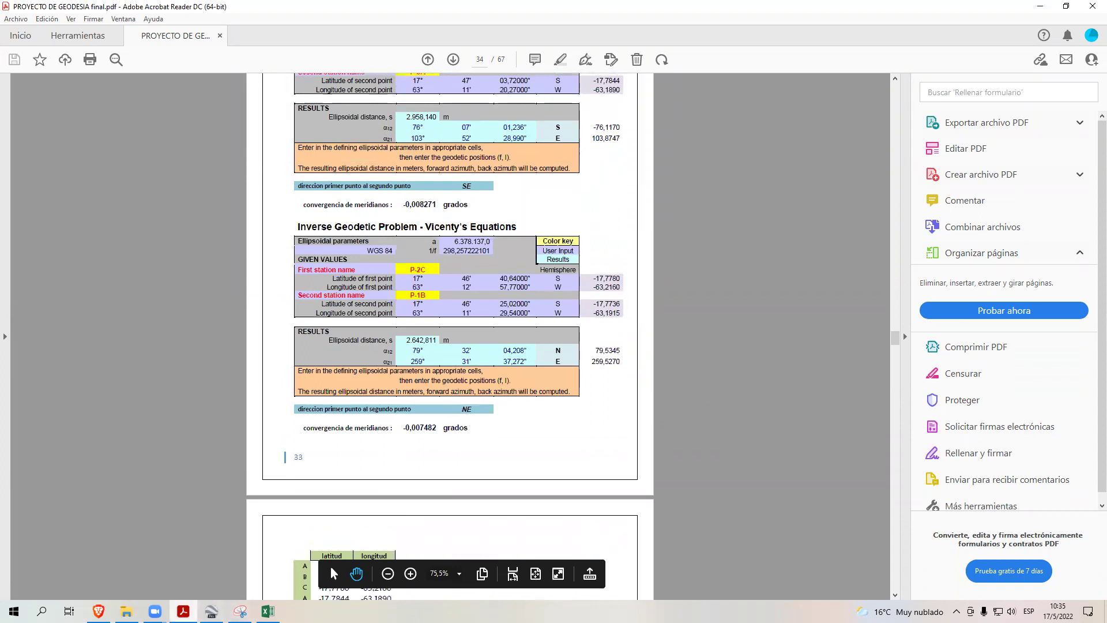
left_click(268, 612)
left_click(181, 578)
left_click(206, 578)
left_click(231, 579)
left_click(252, 579)
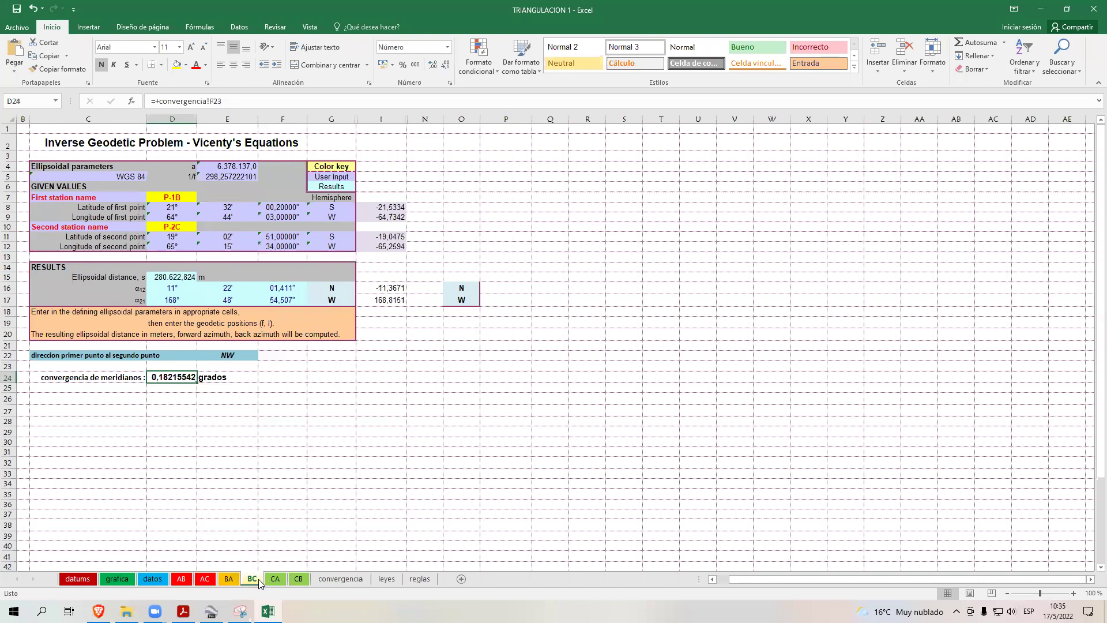
left_click(275, 579)
left_click(296, 579)
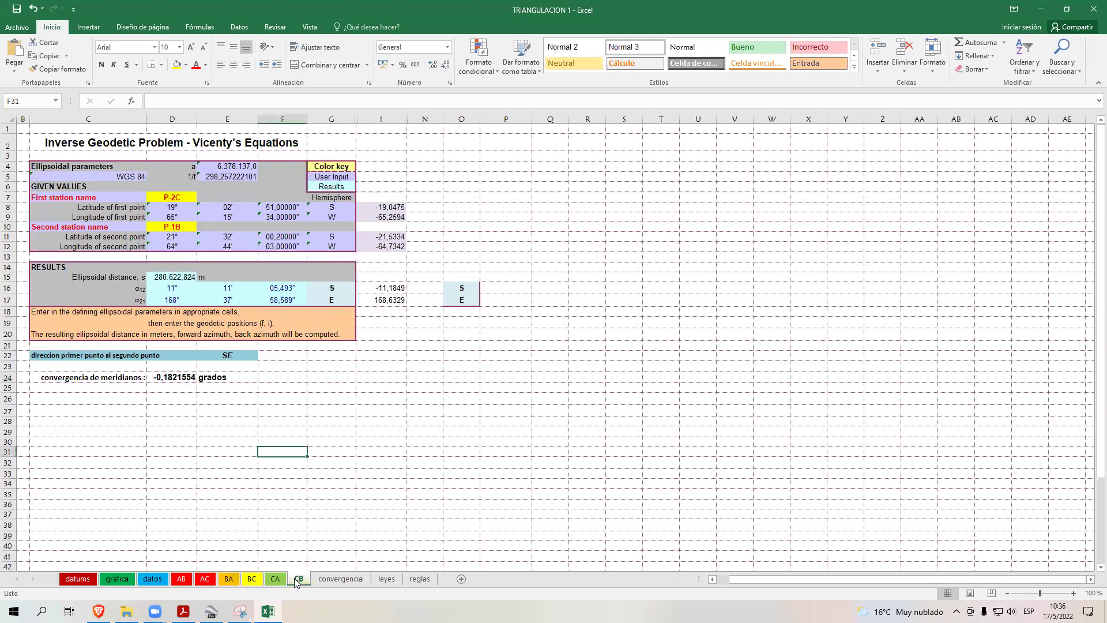
- Inspect the meridian convergence on the CB sheet and compare it across the preceding sheets back to AB
left_click(187, 378)
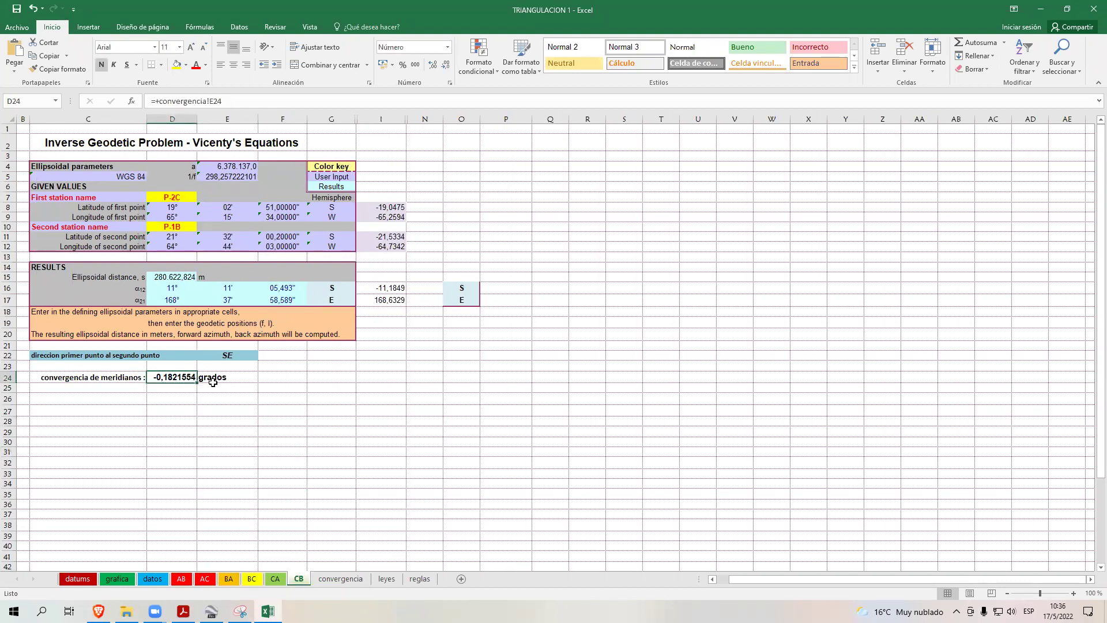
left_click(276, 579)
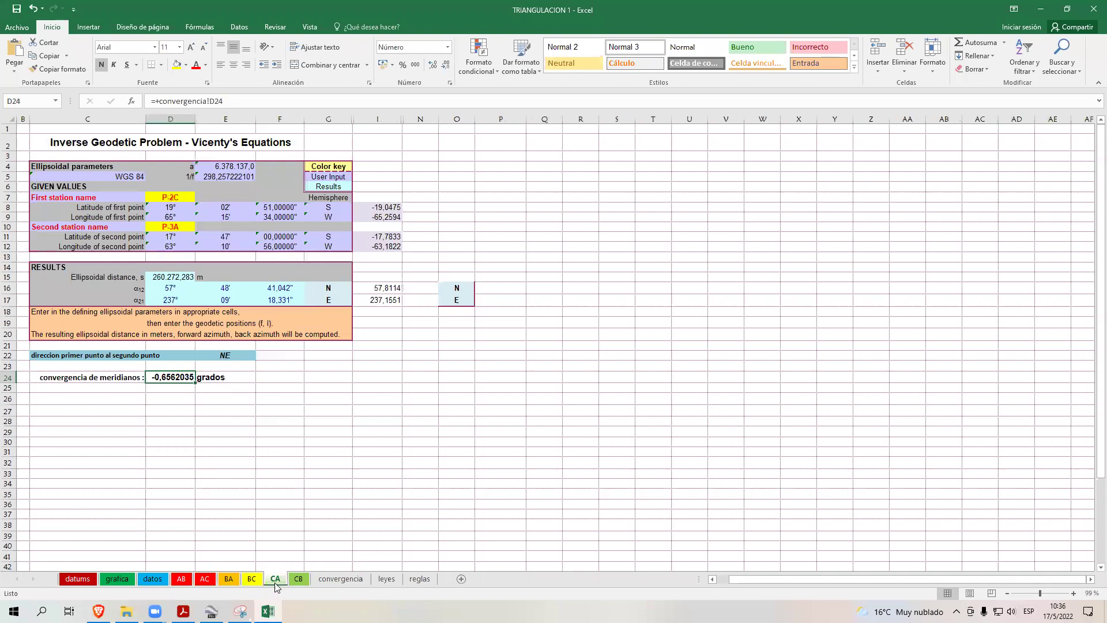
left_click(251, 579)
left_click(228, 579)
left_click(205, 578)
left_click(185, 579)
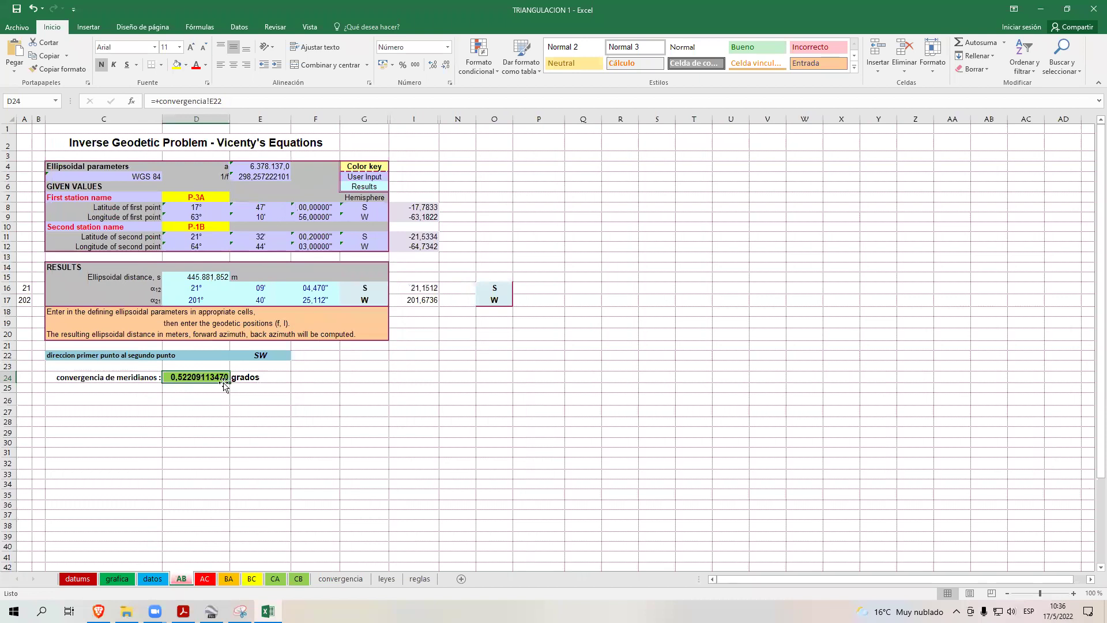
left_click(303, 581)
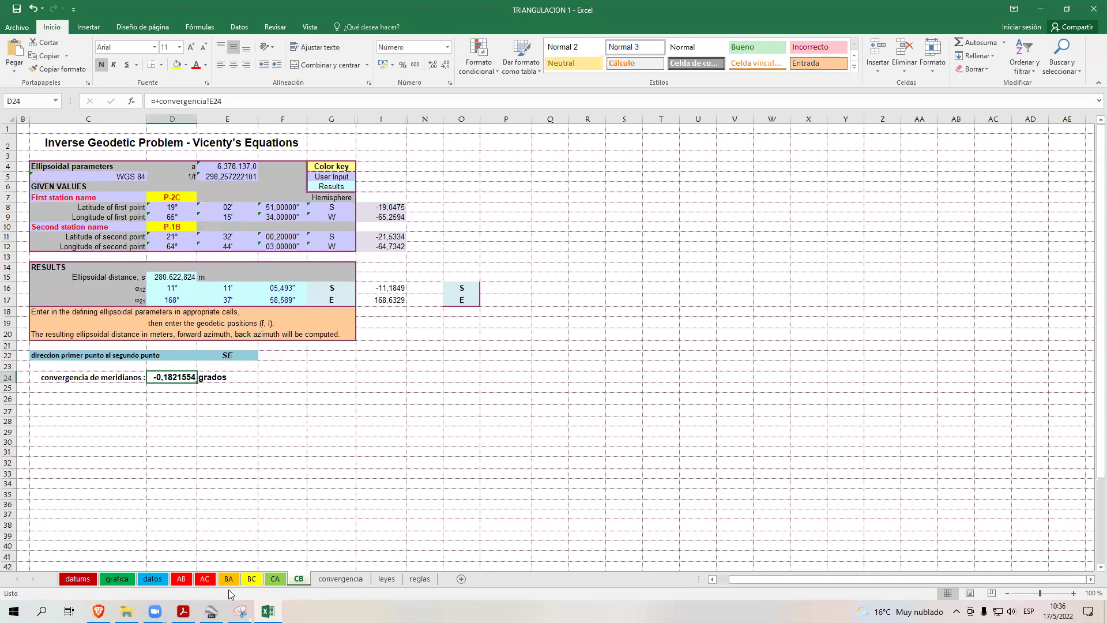
- View the triangle chart on the grafica sheet, and compare it with the TRIANGULO 1 chart on page 35 of the PDF in Acrobat Reader
left_click(114, 579)
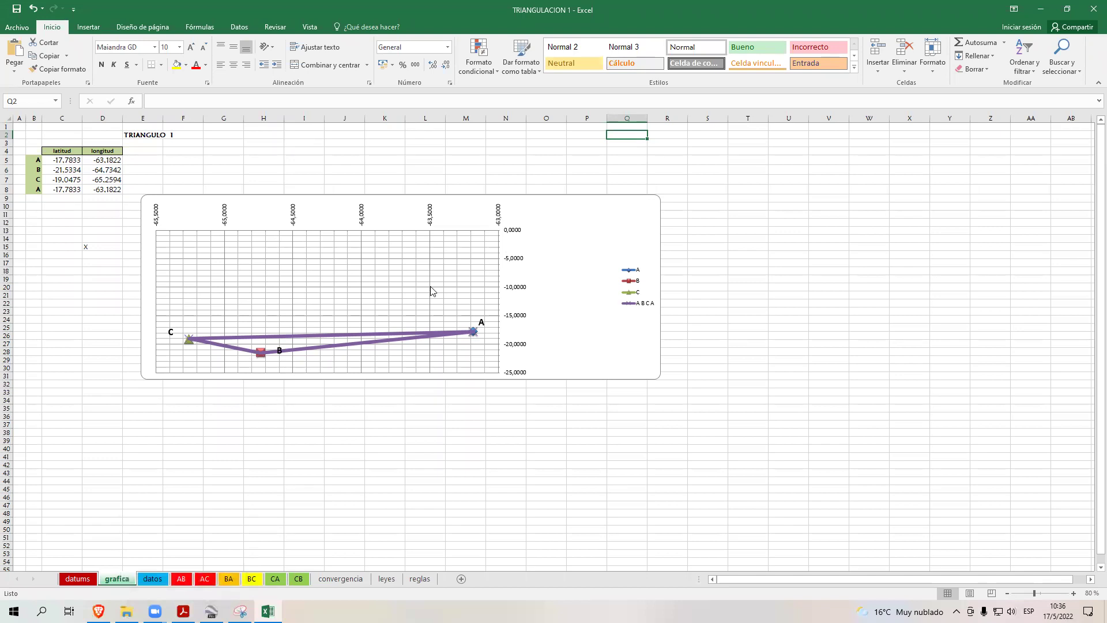
left_click(183, 611)
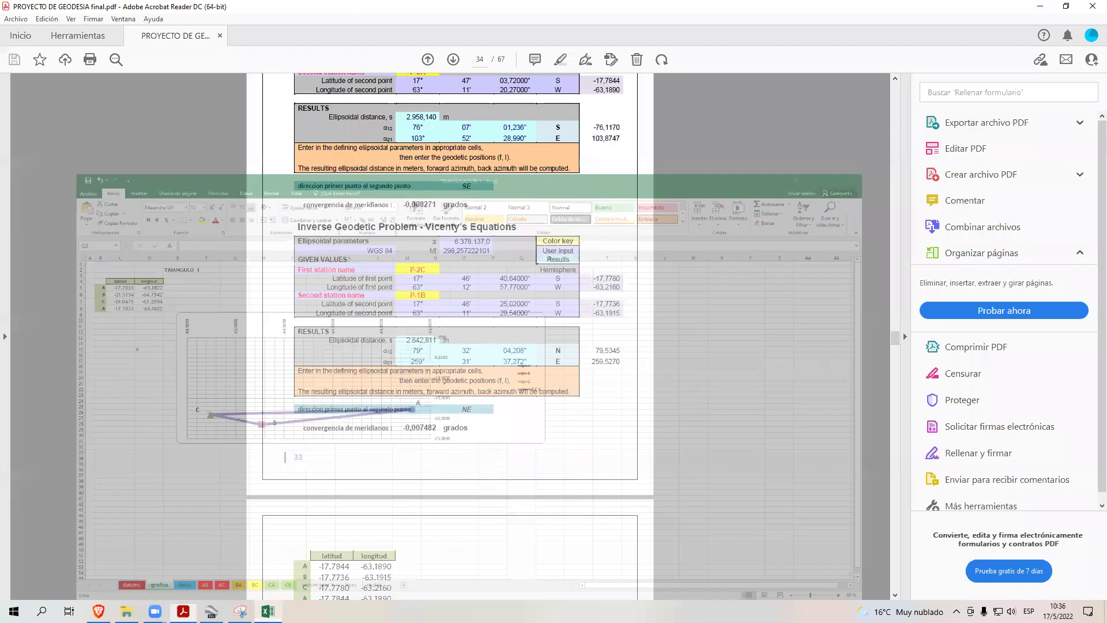
scroll(371, 525, "down", 5)
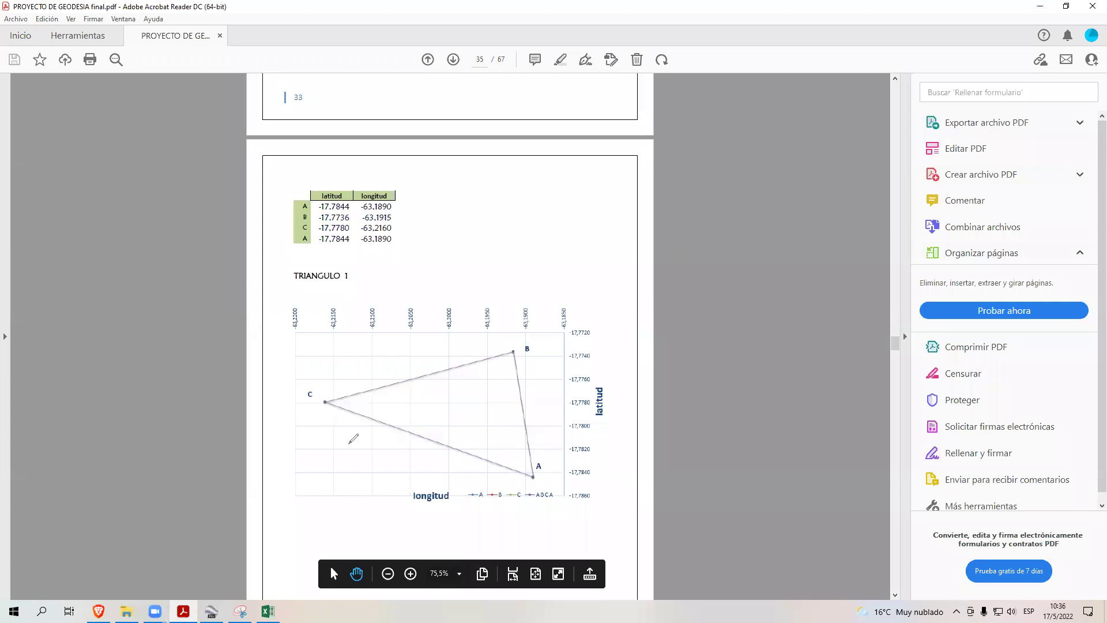
- Draw arcs across the three interior angles of the TRIANGULO 1 chart and label them A, B and C
left_click_drag(380, 380, 377, 425)
left_click_drag(455, 363, 521, 370)
left_click_drag(521, 426, 496, 461)
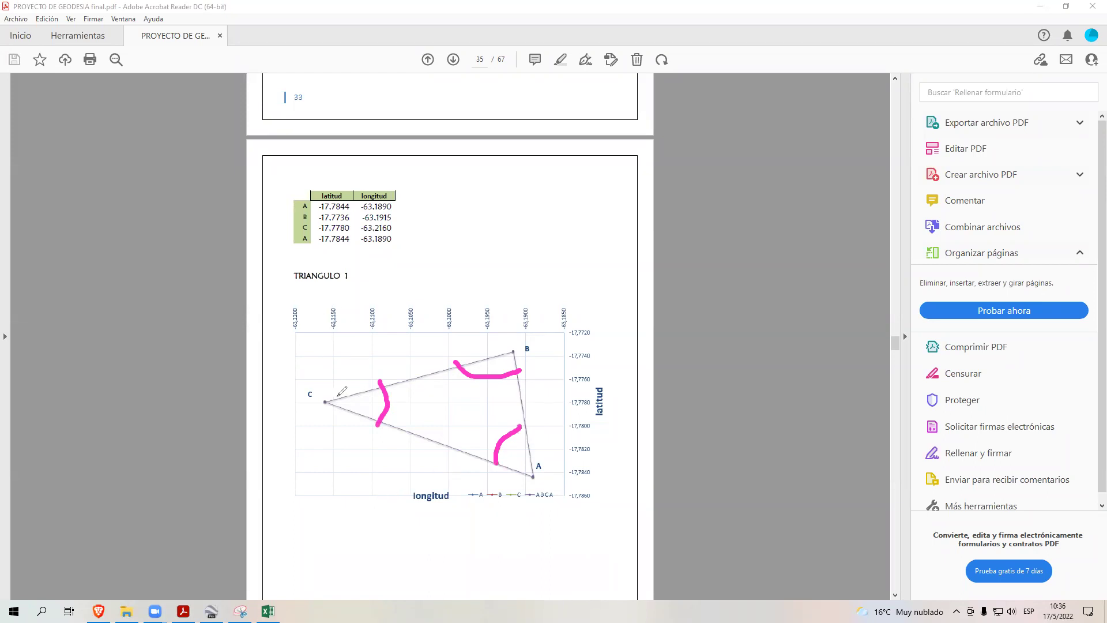
mouse_move(359, 405)
left_mouse_down()
mouse_move(364, 394)
mouse_move(369, 408)
left_mouse_up()
key("ctrl+z")
mouse_move(368, 394)
left_mouse_down()
mouse_move(358, 402)
mouse_move(375, 406)
left_mouse_up()
mouse_move(495, 361)
left_mouse_down()
mouse_move(510, 350)
mouse_move(491, 372)
left_mouse_up()
mouse_move(521, 445)
left_mouse_down()
mouse_move(511, 468)
mouse_move(521, 448)
mouse_move(527, 455)
left_mouse_up()
- Draw a box above the chart for the angle values, noting A = 44 with degree, minute and second marks, and B = 25
mouse_move(465, 192)
left_mouse_down()
mouse_move(464, 305)
mouse_move(584, 190)
mouse_move(601, 285)
mouse_move(465, 302)
left_mouse_up()
mouse_move(479, 209)
left_mouse_down()
mouse_move(477, 230)
mouse_move(521, 219)
mouse_move(551, 227)
mouse_move(551, 242)
mouse_move(573, 210)
mouse_move(621, 226)
left_mouse_up()
mouse_move(481, 249)
left_mouse_down()
mouse_move(479, 269)
mouse_move(529, 252)
mouse_move(559, 268)
left_mouse_up()
left_click_drag(568, 248, 557, 269)
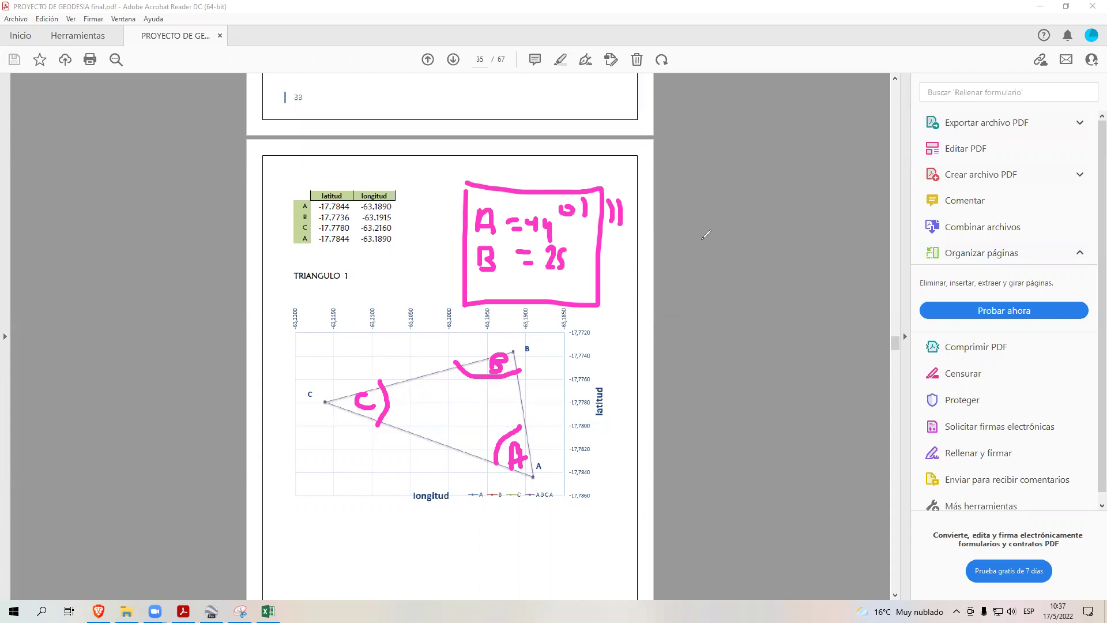
- Draw red north arrows upward from vertices C, B and A of the triangle
left_click_drag(322, 403, 323, 264)
left_click_drag(514, 349, 515, 253)
left_click_drag(534, 477, 542, 355)
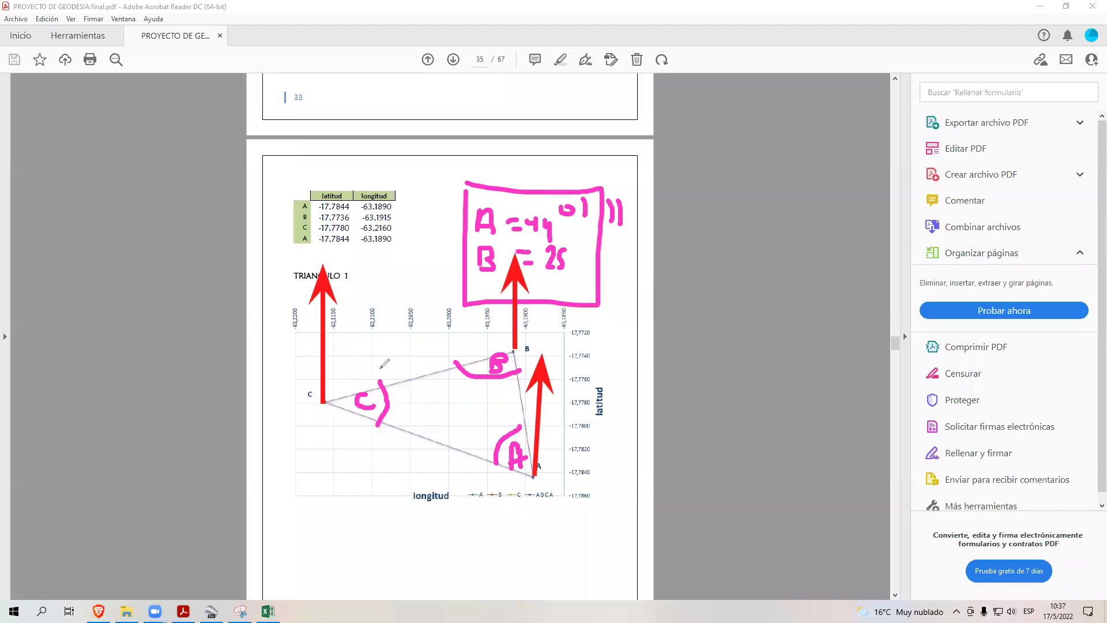
- Draw black curved azimuth arrows from the north arrows at vertices C and A to their adjoining triangle sides
mouse_move(326, 331)
left_mouse_down()
mouse_move(376, 361)
mouse_move(390, 427)
mouse_move(401, 417)
left_mouse_up()
mouse_move(328, 316)
left_mouse_down()
mouse_move(401, 353)
mouse_move(406, 381)
mouse_move(411, 369)
left_mouse_up()
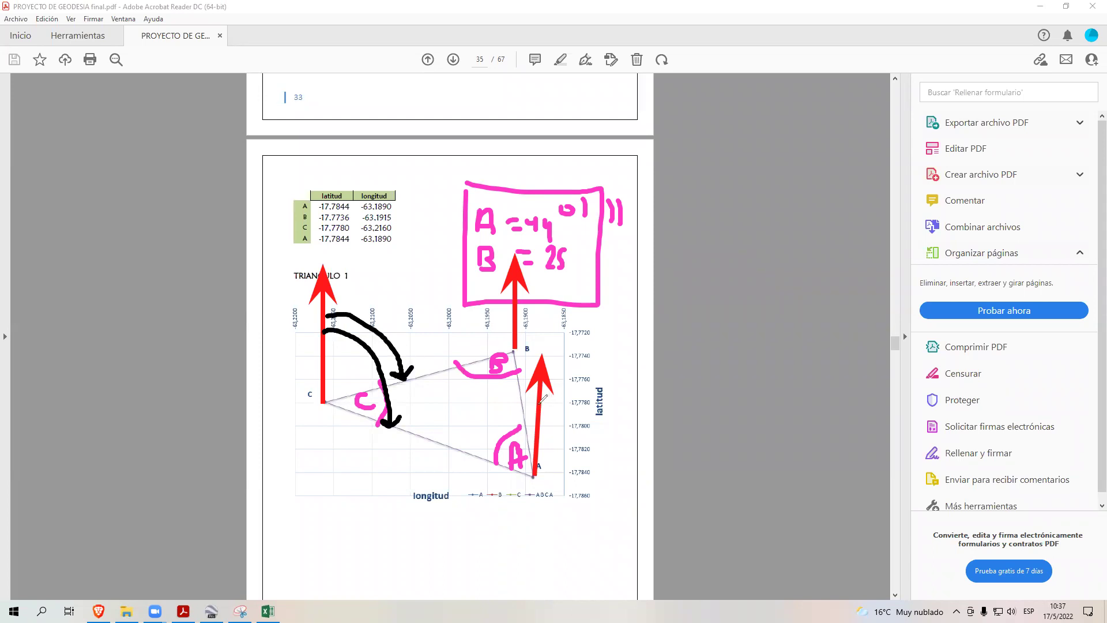
mouse_move(541, 405)
left_mouse_down()
mouse_move(487, 417)
mouse_move(467, 447)
mouse_move(454, 432)
mouse_move(494, 430)
left_mouse_up()
mouse_move(542, 385)
left_mouse_down()
mouse_move(517, 392)
mouse_move(537, 400)
left_mouse_up()
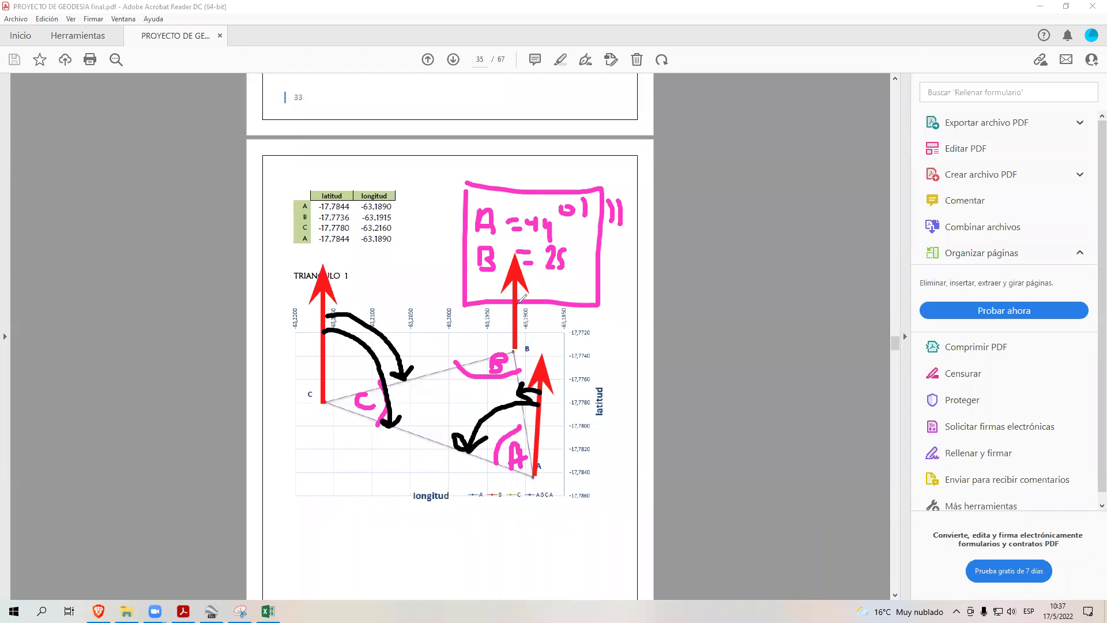
- Extend the two triangle sides beyond vertex B with dashed lines and draw curved arrows to them from the north arrow
left_click_drag(518, 350, 533, 344)
left_click_drag(543, 340, 593, 316)
left_click_drag(508, 350, 503, 341)
left_click_drag(500, 334, 480, 306)
left_click_drag(476, 294, 458, 271)
mouse_move(522, 292)
left_mouse_down()
mouse_move(544, 295)
mouse_move(554, 326)
mouse_move(560, 300)
mouse_move(485, 294)
mouse_move(497, 304)
left_mouse_up()
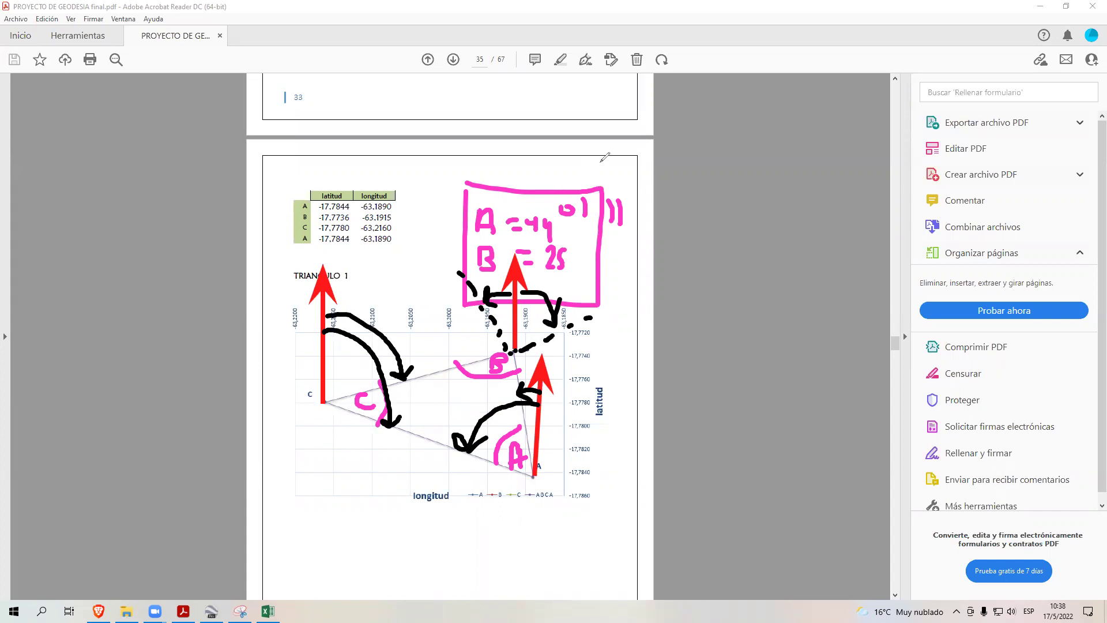
- Circle the angle value box and the triangle, add the text "VECTOR O AUTOCAD" below the chart, and clear all the annotations
mouse_move(600, 160)
left_mouse_down()
mouse_move(570, 151)
mouse_move(429, 207)
mouse_move(576, 316)
mouse_move(601, 143)
mouse_move(637, 191)
mouse_move(602, 332)
mouse_move(353, 314)
mouse_move(487, 516)
left_mouse_up()
left_click_drag(591, 433, 640, 248)
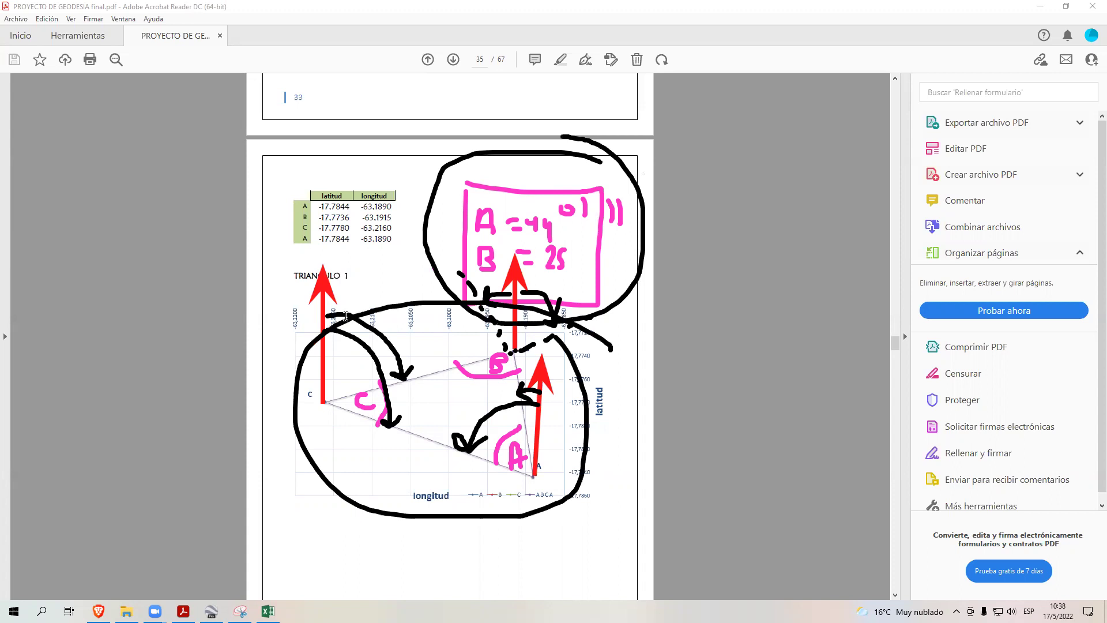
left_click(353, 558)
type("VECTOR O AUTOCAD")
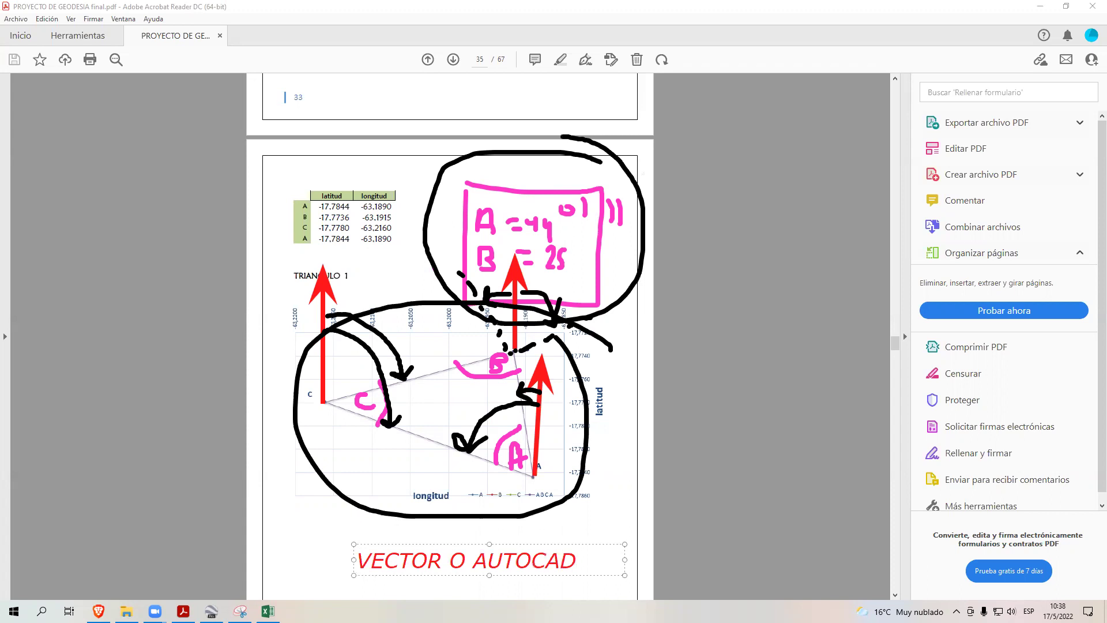
left_click(642, 515)
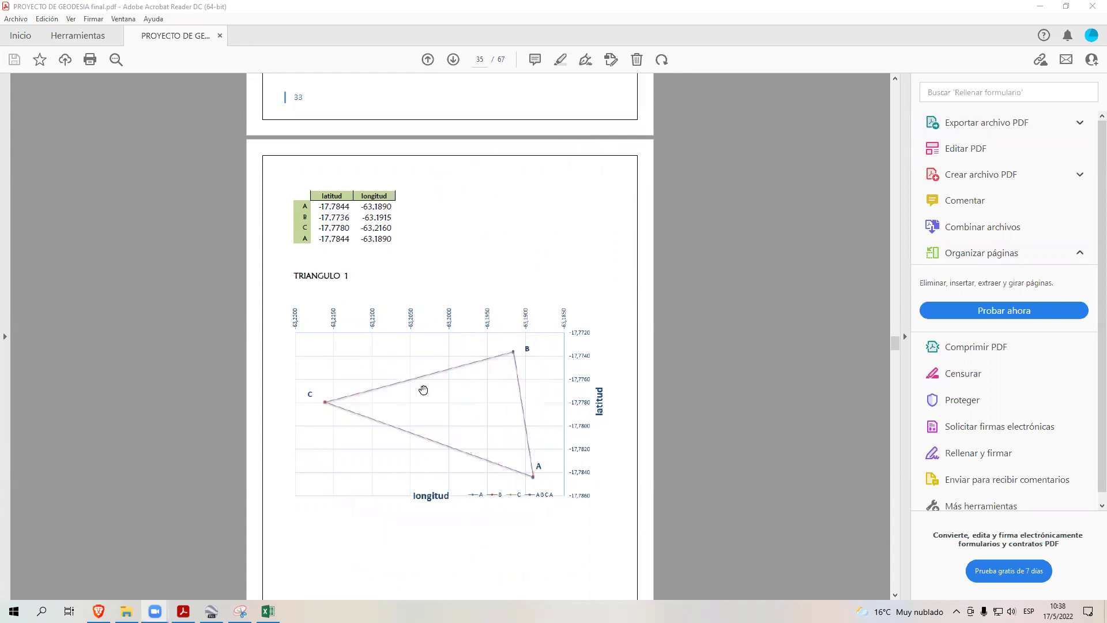
- View the TRIANGULO 2 tables on page 36 and open the Proyecto Geodesia folder in File Explorer
scroll(425, 389, "down", 8)
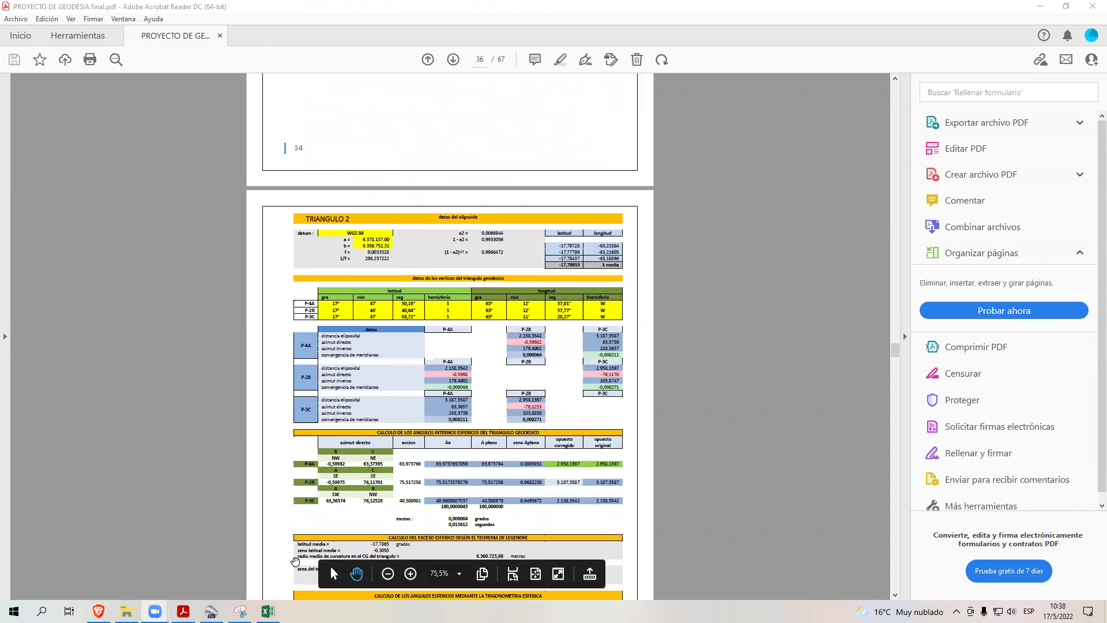
left_click(267, 611)
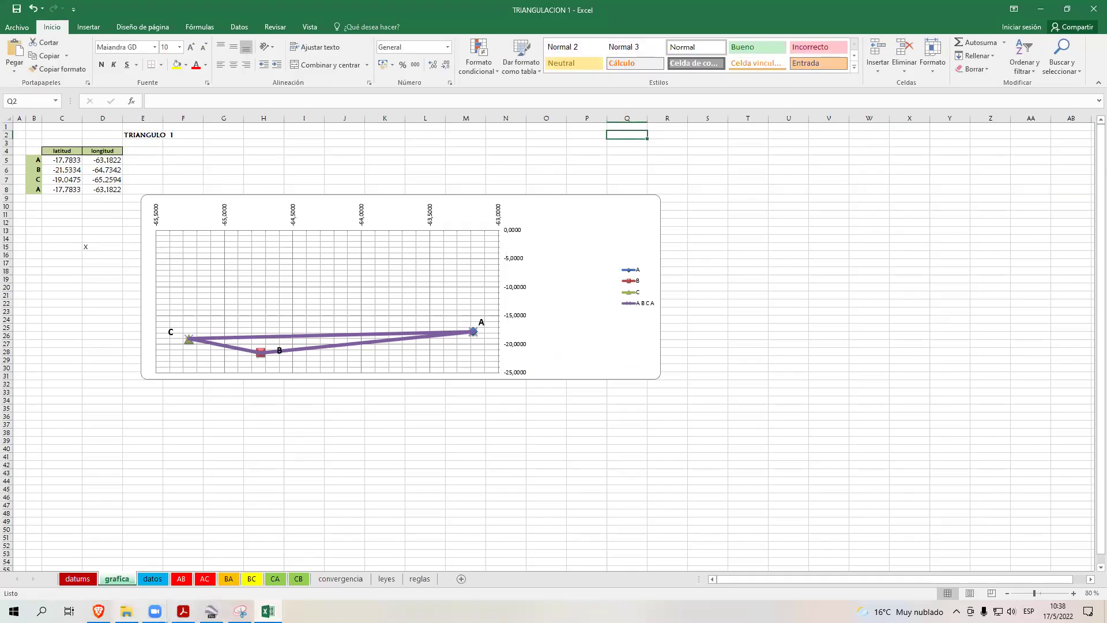
left_click(126, 612)
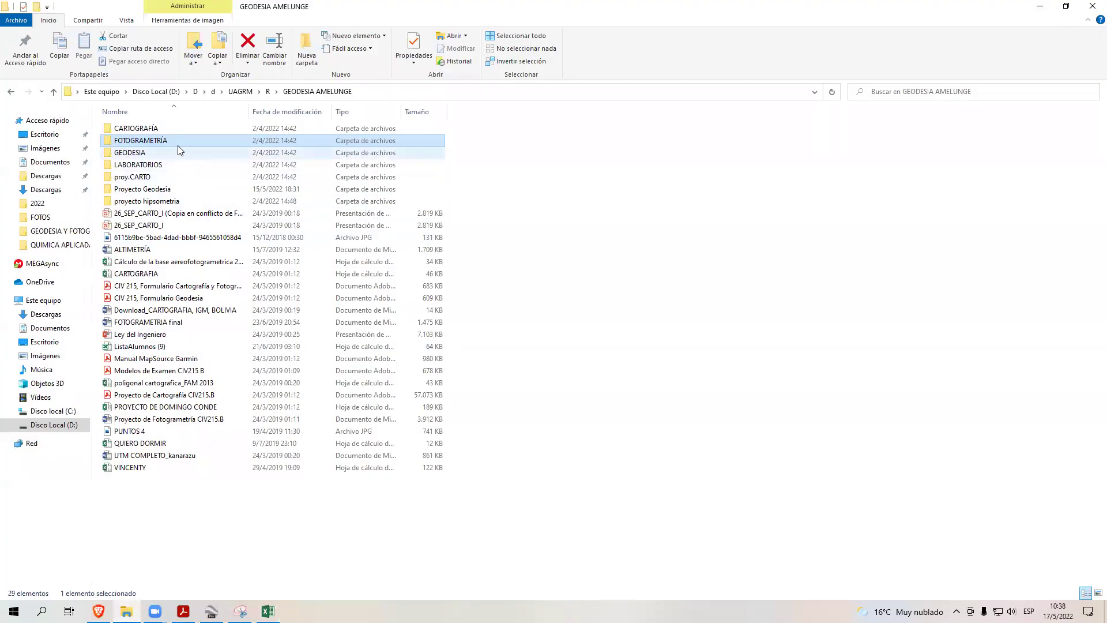
double_click(176, 189)
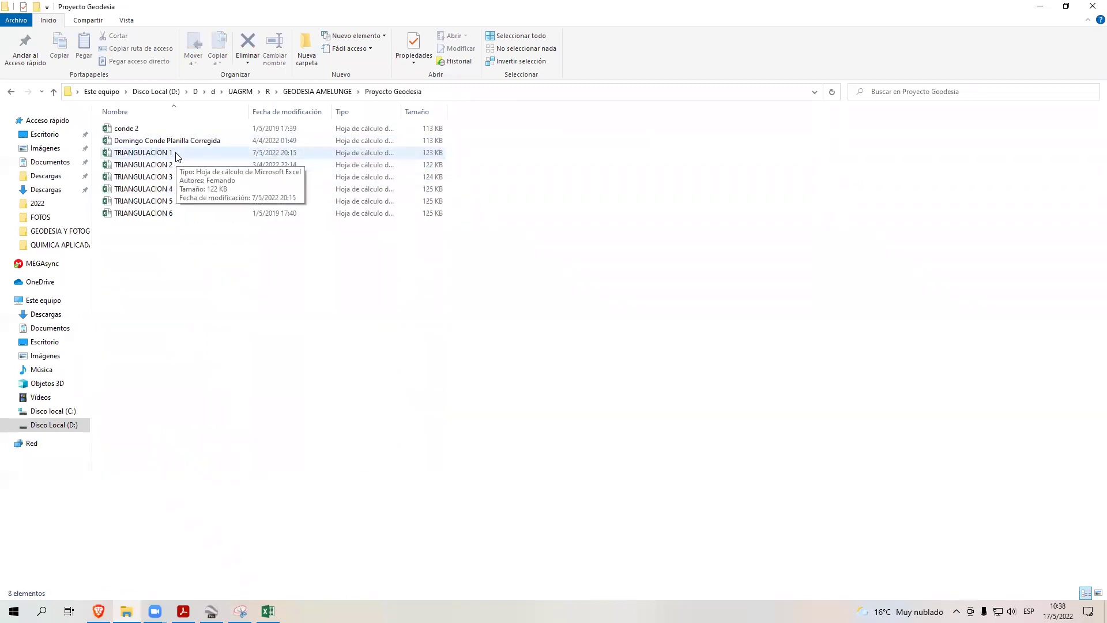
- Try to open the TRIANGULACION 1 workbook from the project folder
left_click(178, 154)
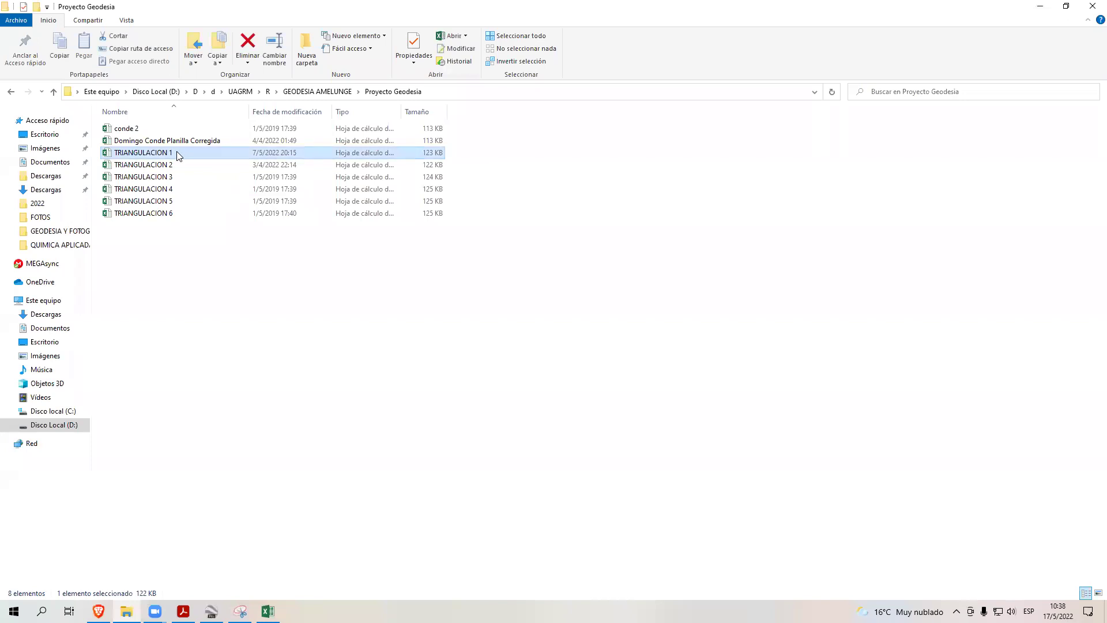
double_click(177, 153)
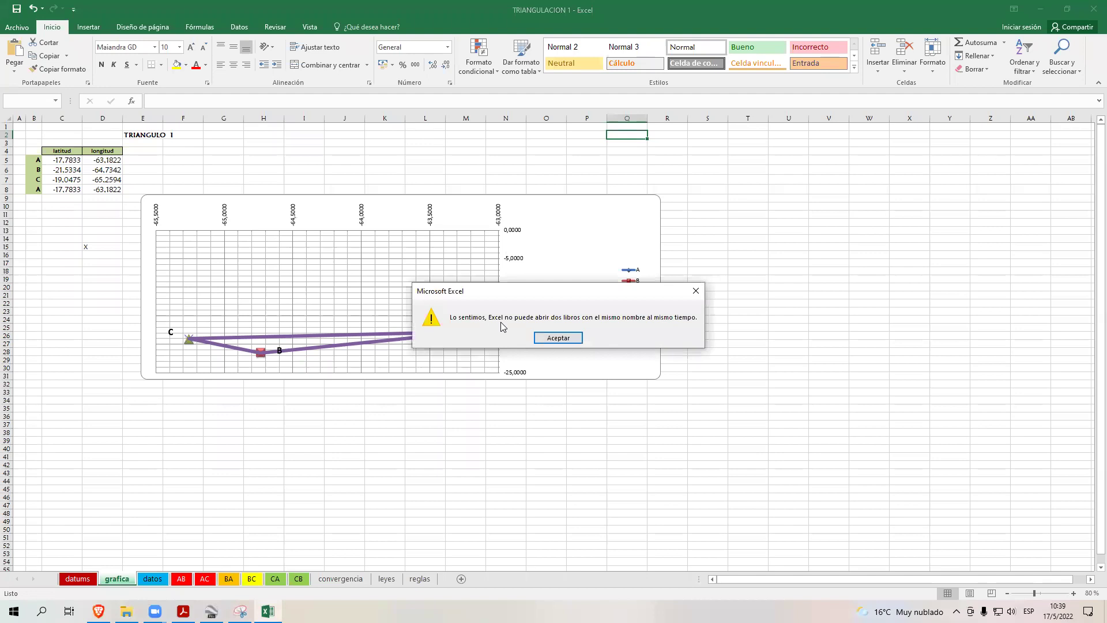
left_click(556, 337)
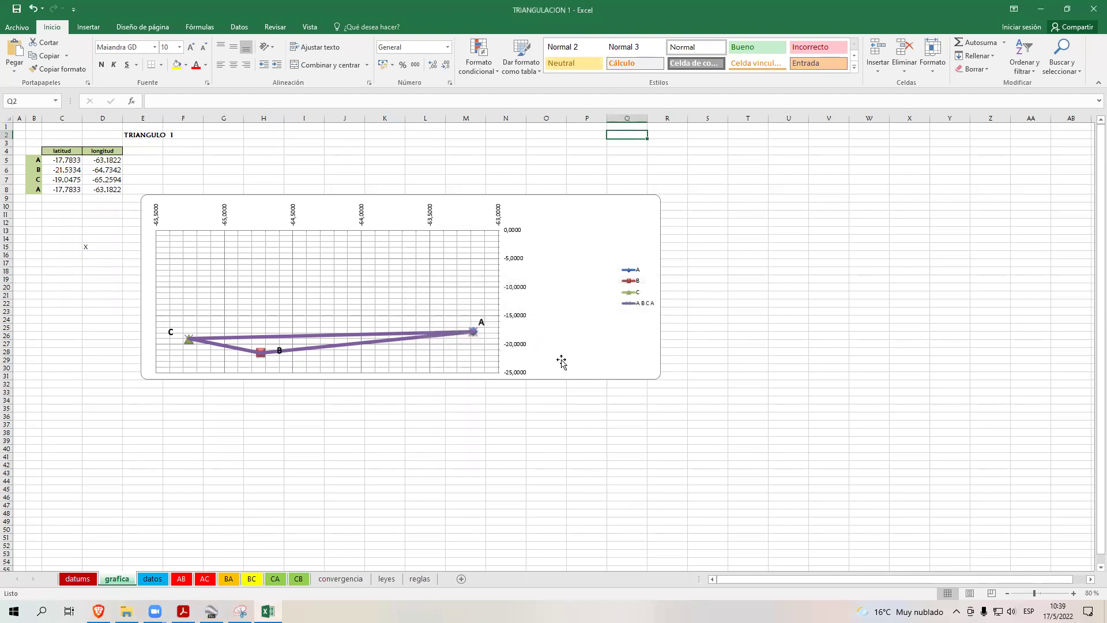
left_click(1041, 10)
- Open the TRIANGULACION 2 workbook, check its grafica sheet, and select the vertex coordinates C15:J17 on the datos sheet
left_click(188, 165)
double_click(188, 164)
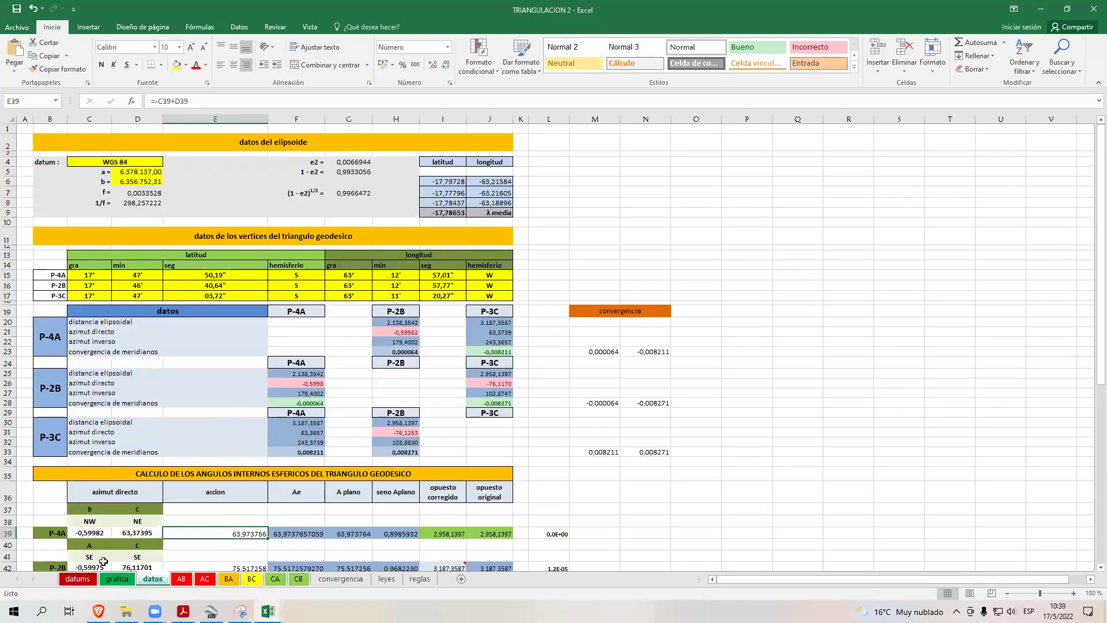
left_click(117, 578)
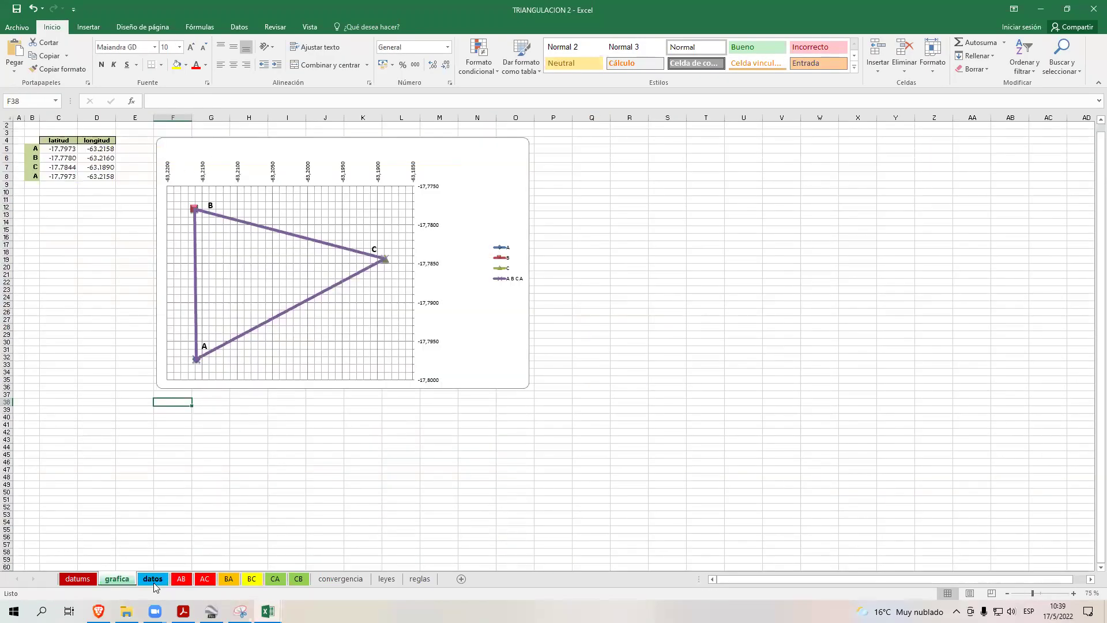
left_click(152, 579)
left_click_drag(108, 277, 490, 295)
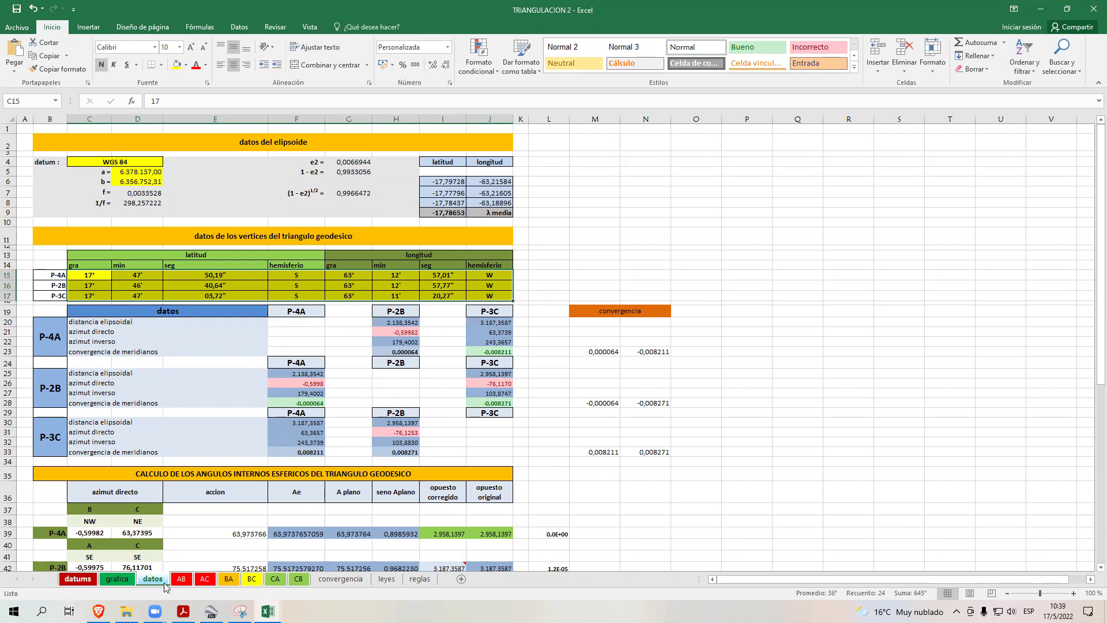
- Check the internal angle formulas of P-4A, P-2B and P-3C in the accion column of the datos sheet
scroll(204, 481, "down", 4)
left_click(237, 397)
left_click(243, 430)
left_click(243, 466)
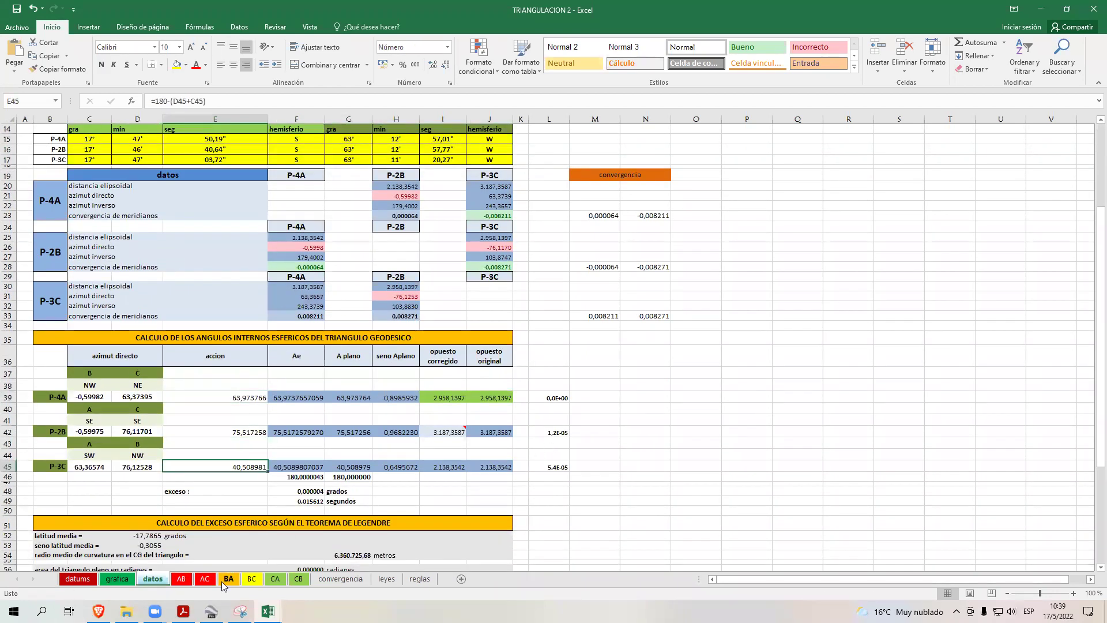
- Return to the Proyecto Geodesia folder and look over the list of triangulation workbooks through TRIANGULACION 6
mouse_move(267, 611)
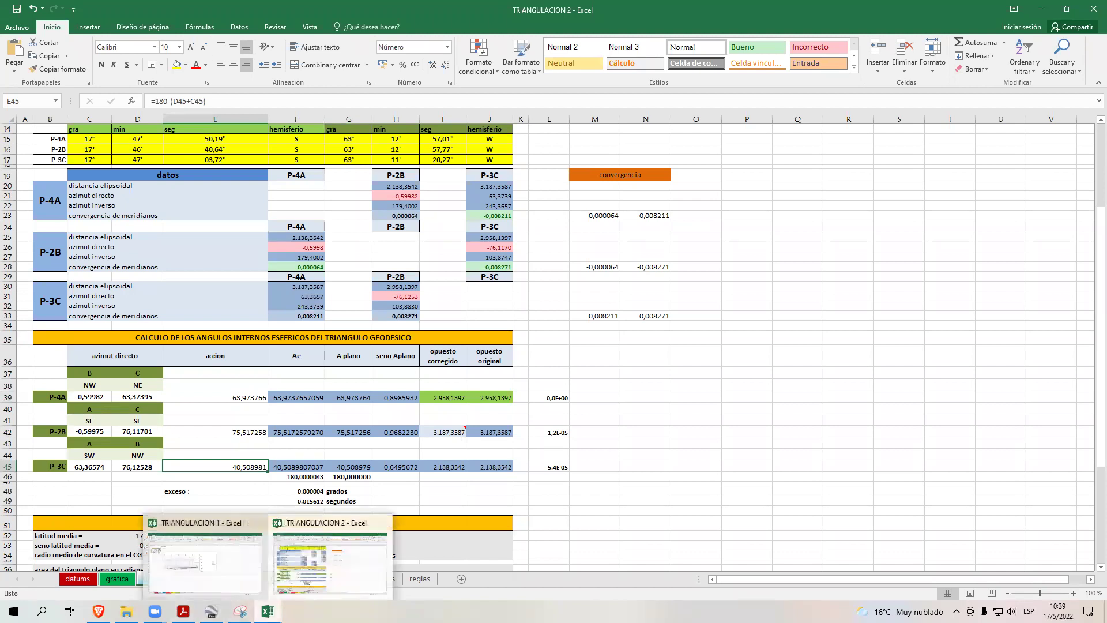
left_click(268, 611)
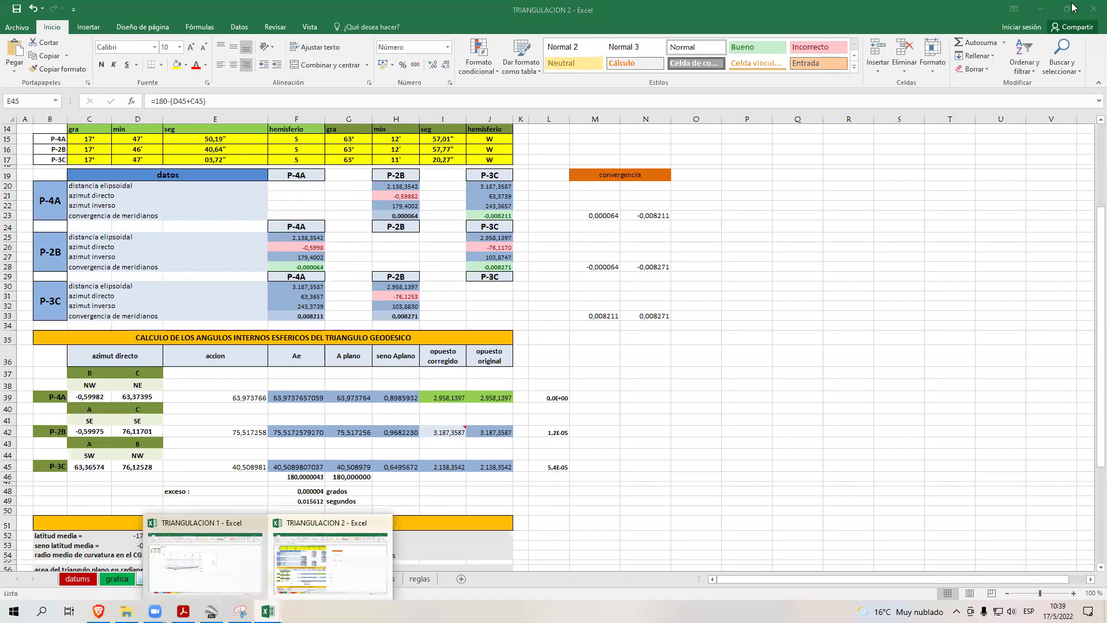
left_click(1042, 9)
left_click(1044, 10)
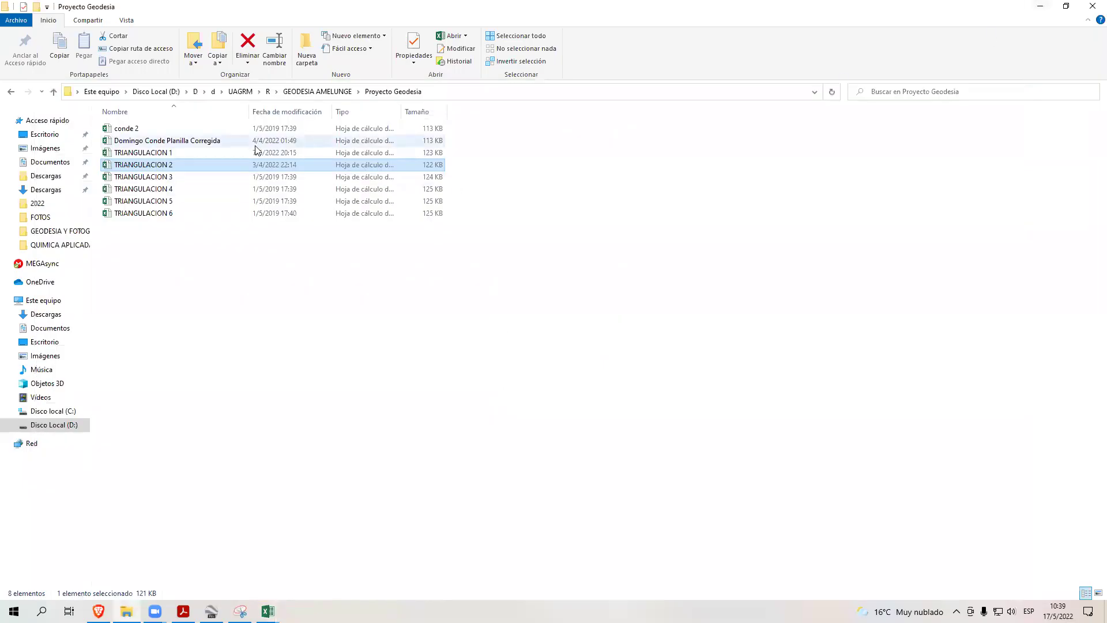
left_click(243, 218)
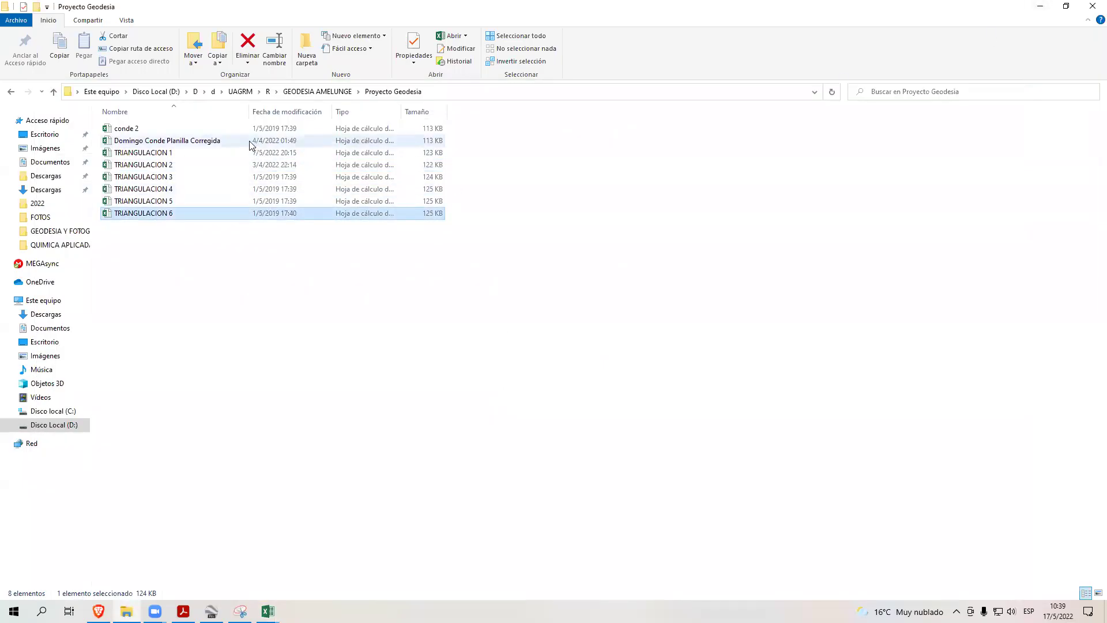
left_click(249, 141)
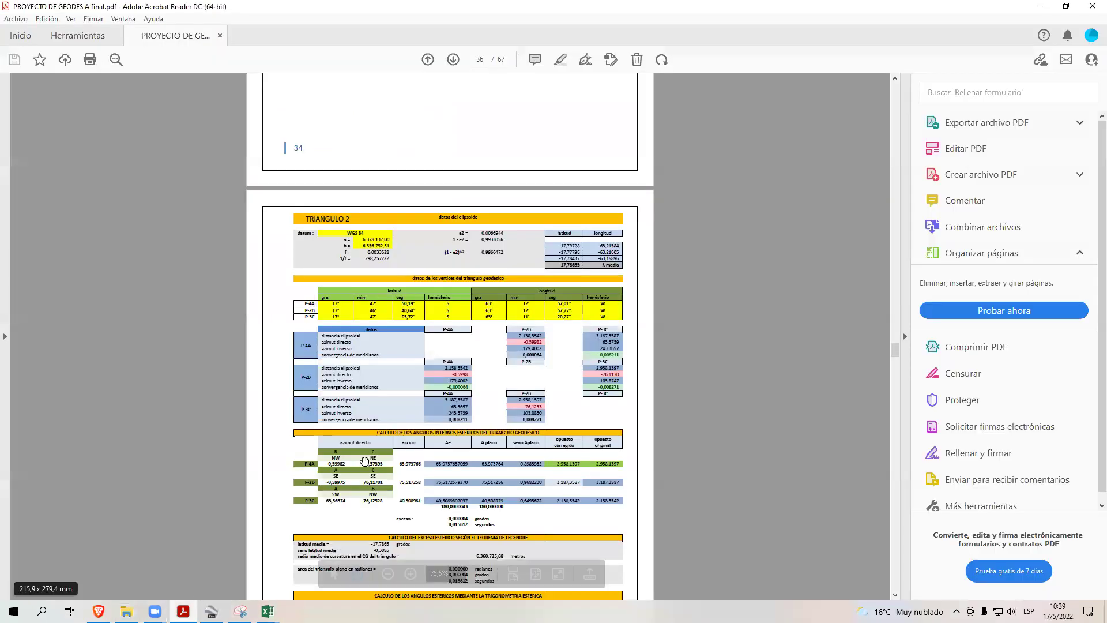
- Switch to the PDF report and review its pages from the TRIANGULO 2 tables through the TRIANGULO 3 chart to the TRIANGULO 4 tables
left_click(183, 612)
scroll(524, 309, "up", 5)
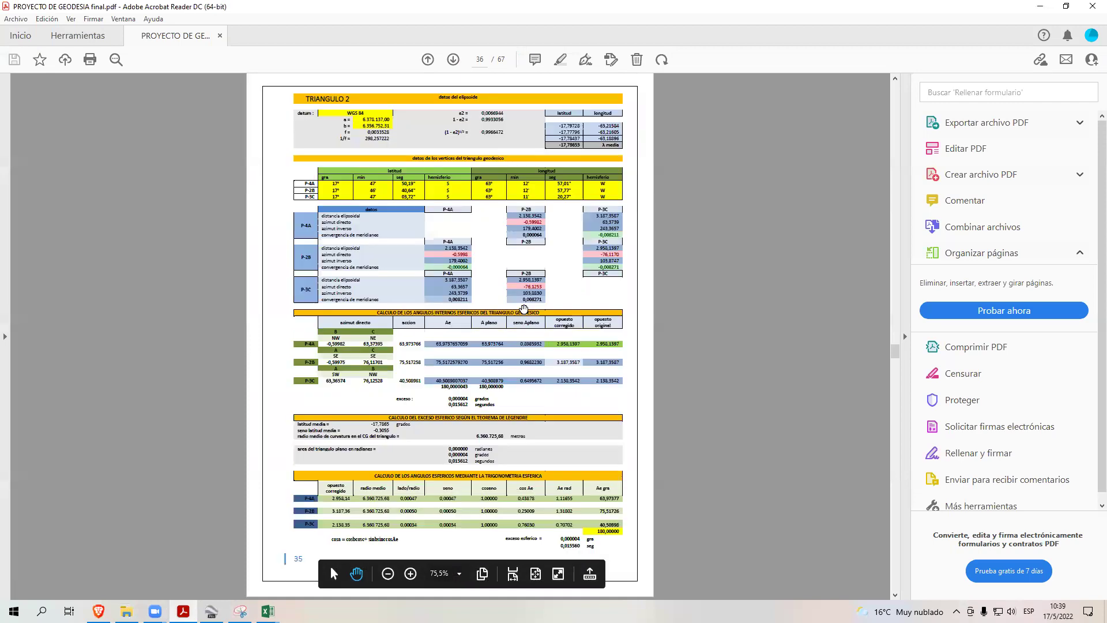
scroll(523, 308, "down", 15)
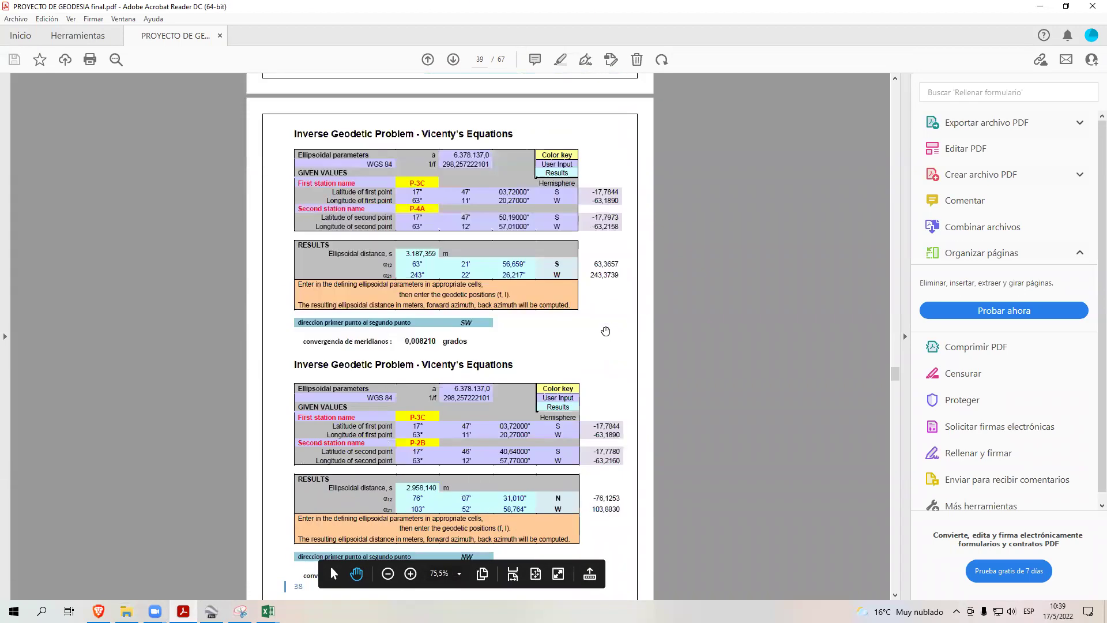
scroll(606, 331, "down", 15)
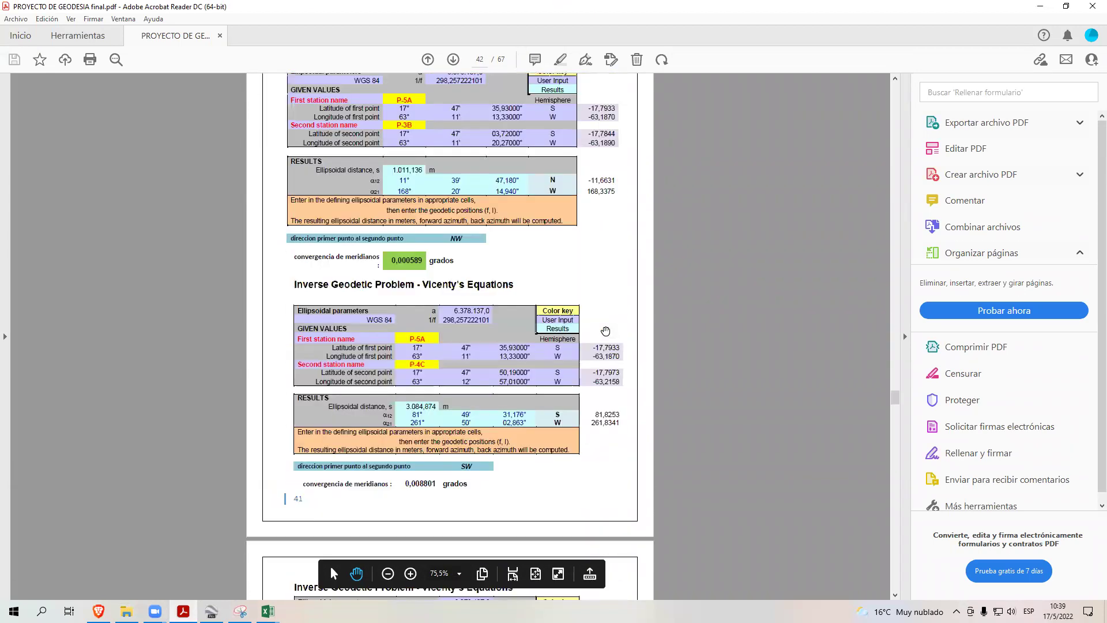
scroll(606, 331, "down", 15)
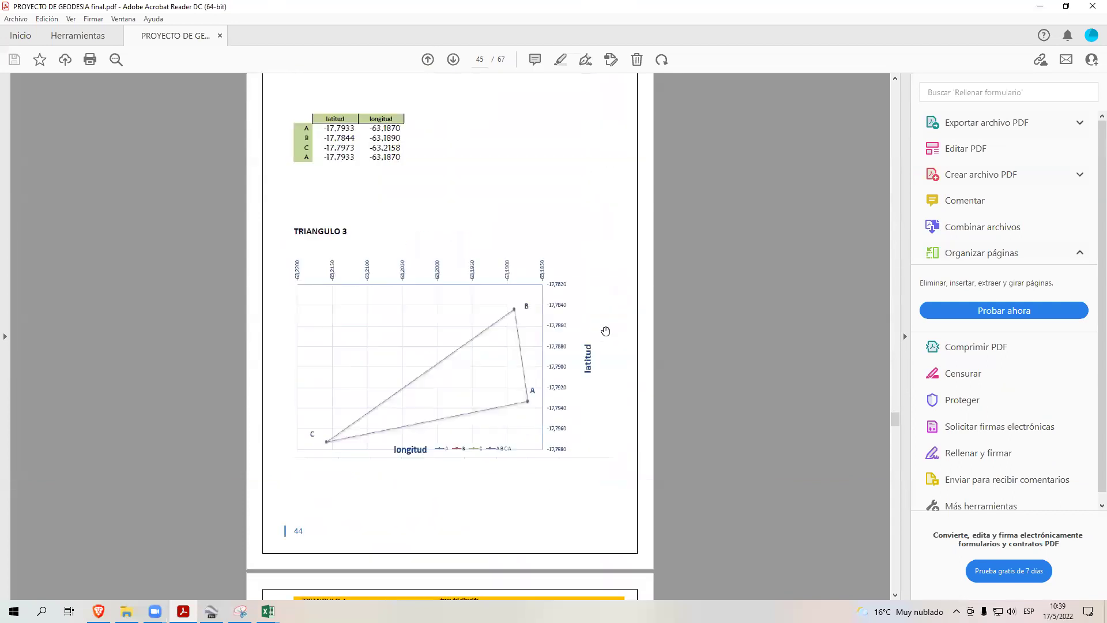
scroll(606, 330, "down", 10)
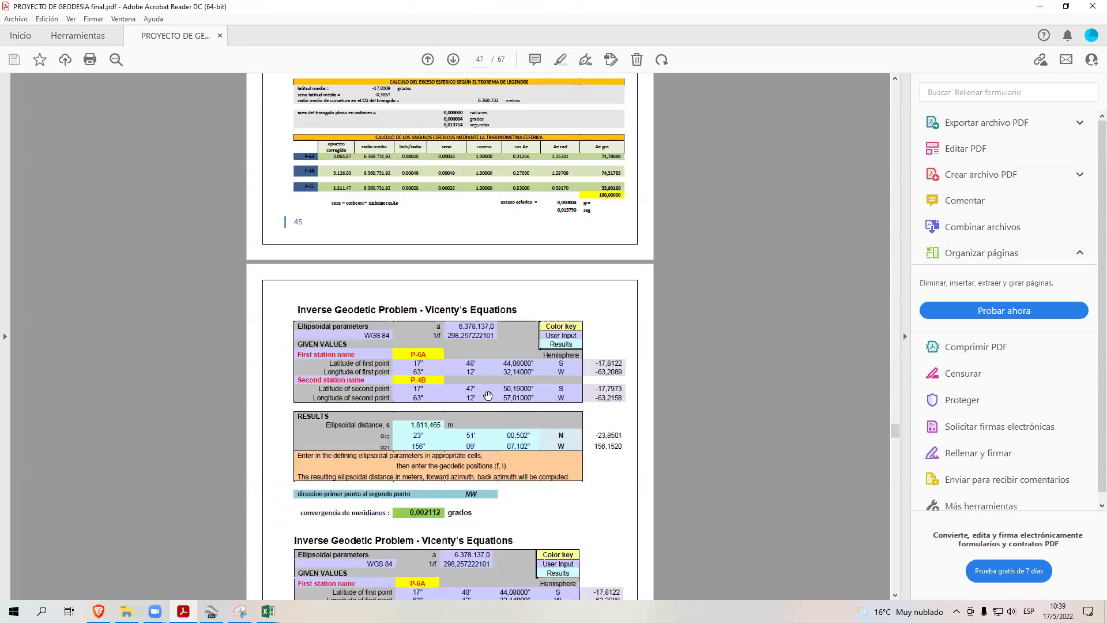
scroll(431, 345, "up", 4)
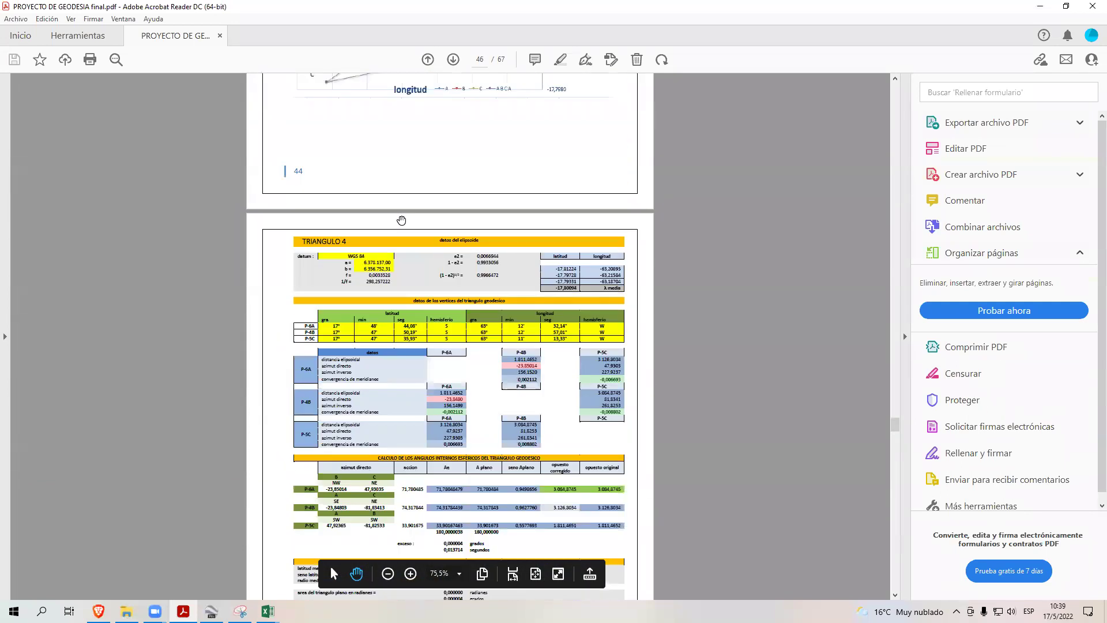
- Switch to the TRIANGULACION 2 workbook and circle the vertex coordinate table and the accion angle column on the datos sheet
mouse_move(268, 612)
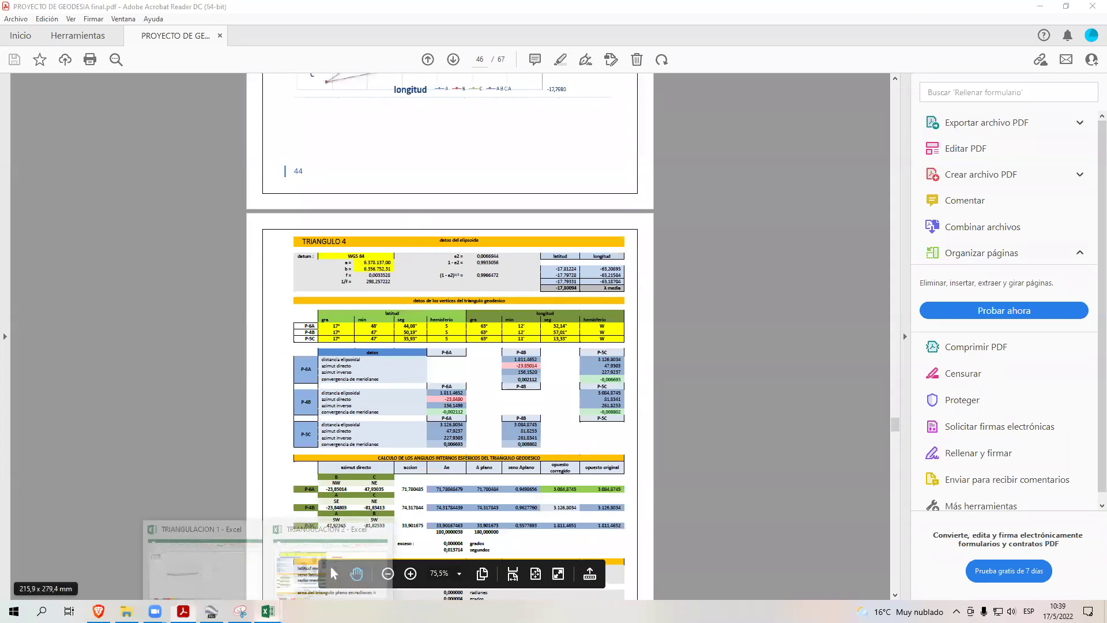
left_click(330, 566)
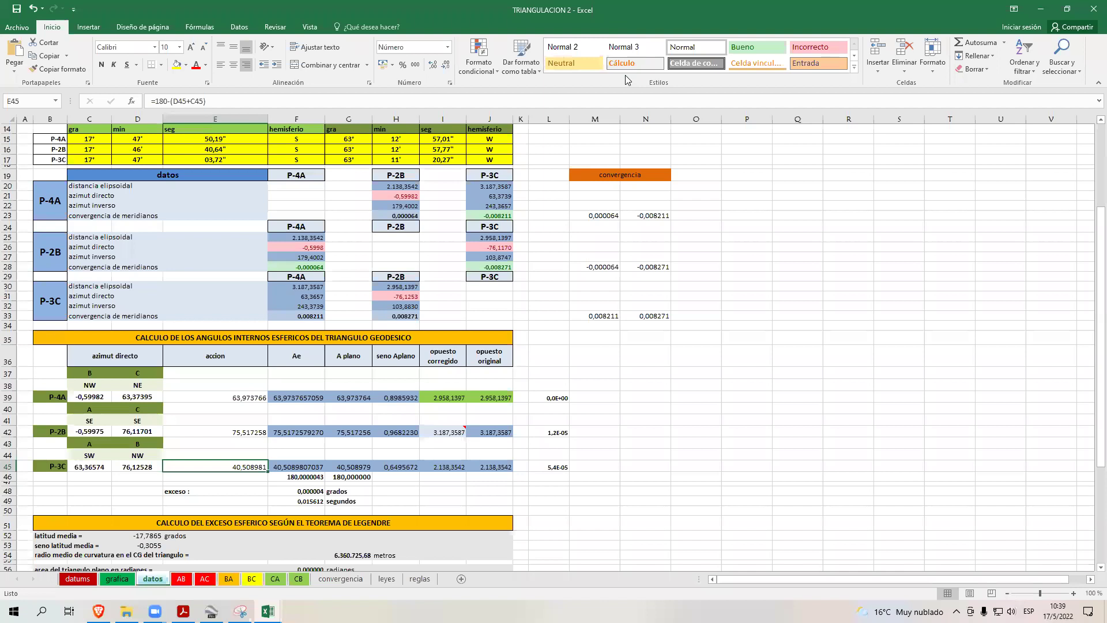
mouse_move(537, 122)
left_mouse_down()
mouse_move(67, 147)
mouse_move(230, 187)
mouse_move(535, 173)
left_mouse_up()
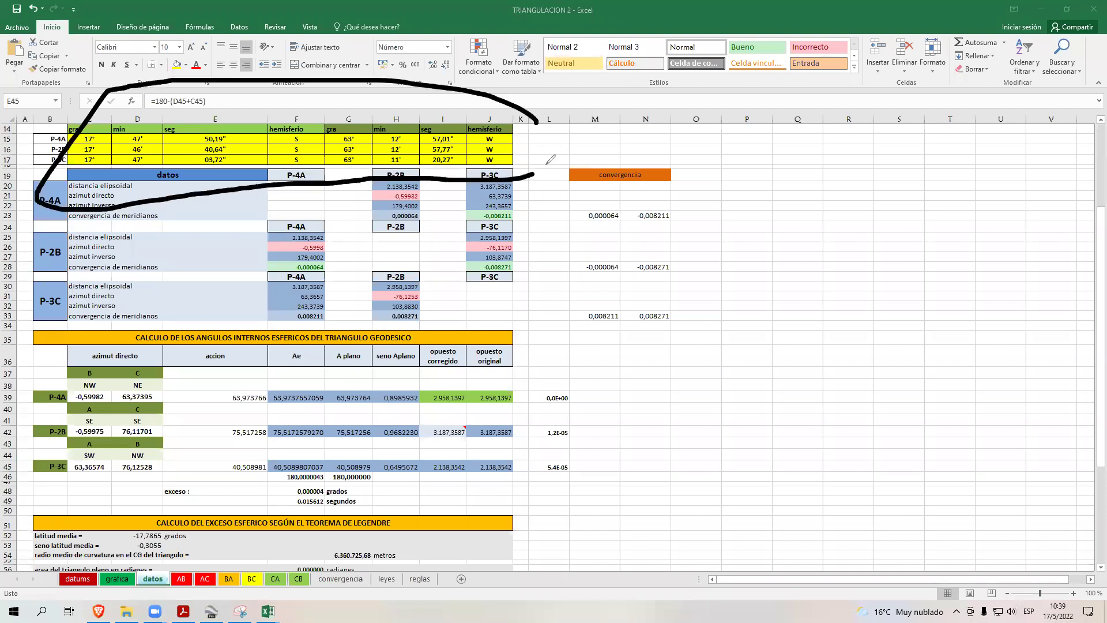
mouse_move(167, 348)
left_mouse_down()
mouse_move(254, 495)
mouse_move(214, 337)
left_mouse_up()
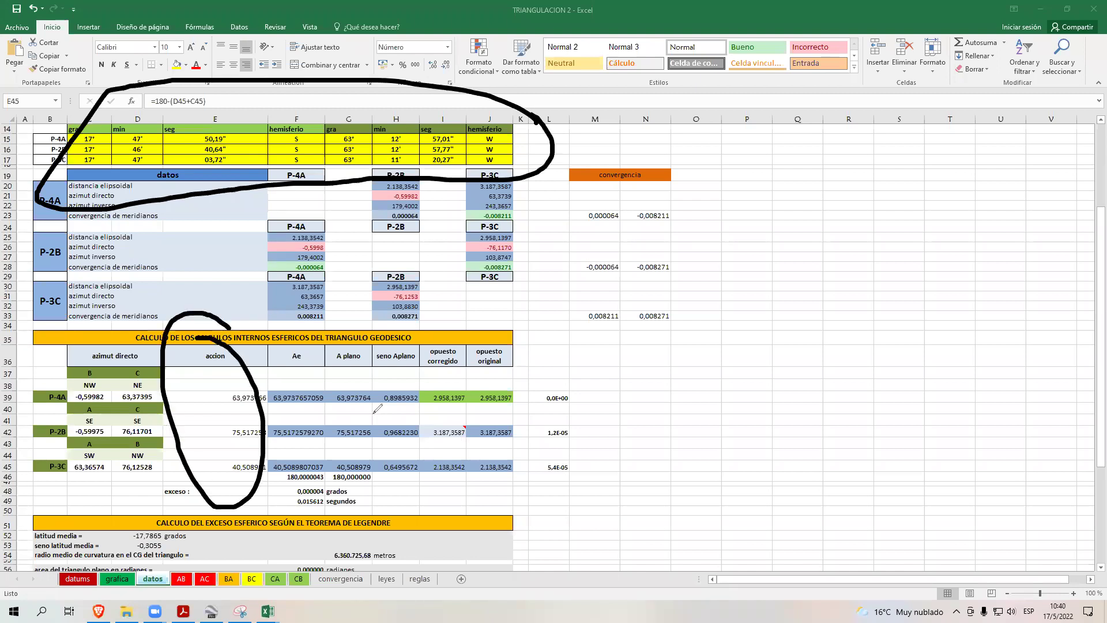
- Sketch a large freehand triangle over the empty cells beside the internal spherical angles table
mouse_move(900, 307)
left_mouse_down()
mouse_move(772, 398)
mouse_move(848, 465)
mouse_move(989, 514)
left_mouse_up()
left_click(900, 314)
left_click_drag(899, 314, 1001, 523)
- Circle the Ae and A plano column headings and draw a question mark above them, beside the datos table
mouse_move(326, 335)
left_mouse_down()
mouse_move(289, 338)
mouse_move(294, 376)
mouse_move(332, 334)
mouse_move(340, 376)
mouse_move(377, 351)
mouse_move(349, 332)
left_mouse_up()
left_click_drag(557, 264, 566, 304)
left_click(568, 322)
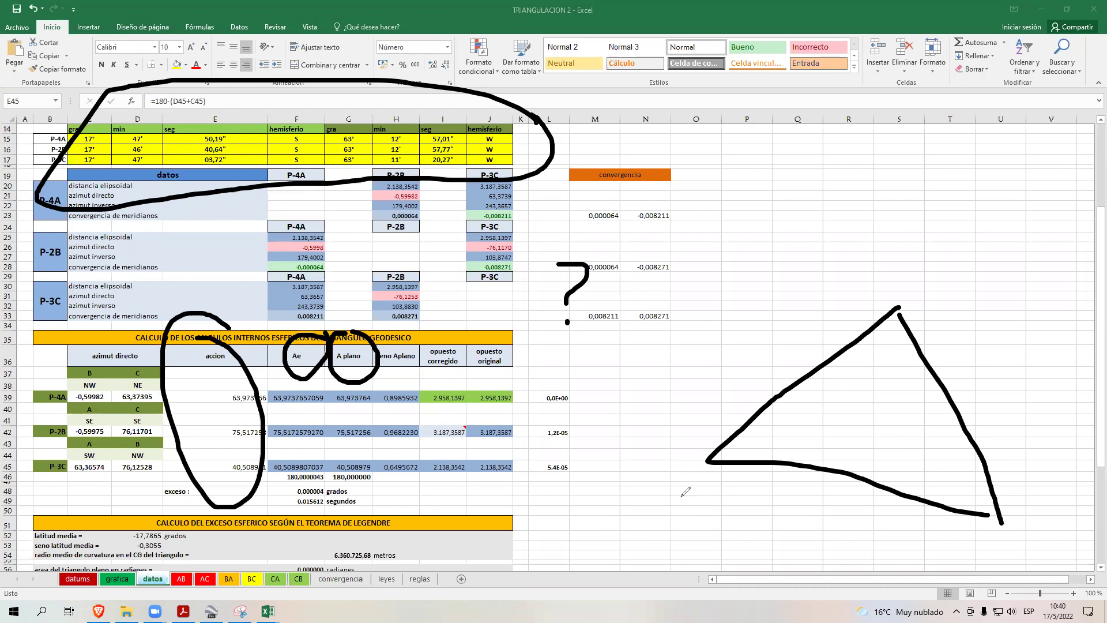
- Mark the three interior angles of the sketched triangle with arcs, and clear all the annotations
left_click_drag(776, 398, 813, 462)
left_click_drag(839, 363, 951, 356)
mouse_move(976, 445)
left_mouse_down()
mouse_move(930, 478)
mouse_move(930, 499)
left_mouse_up()
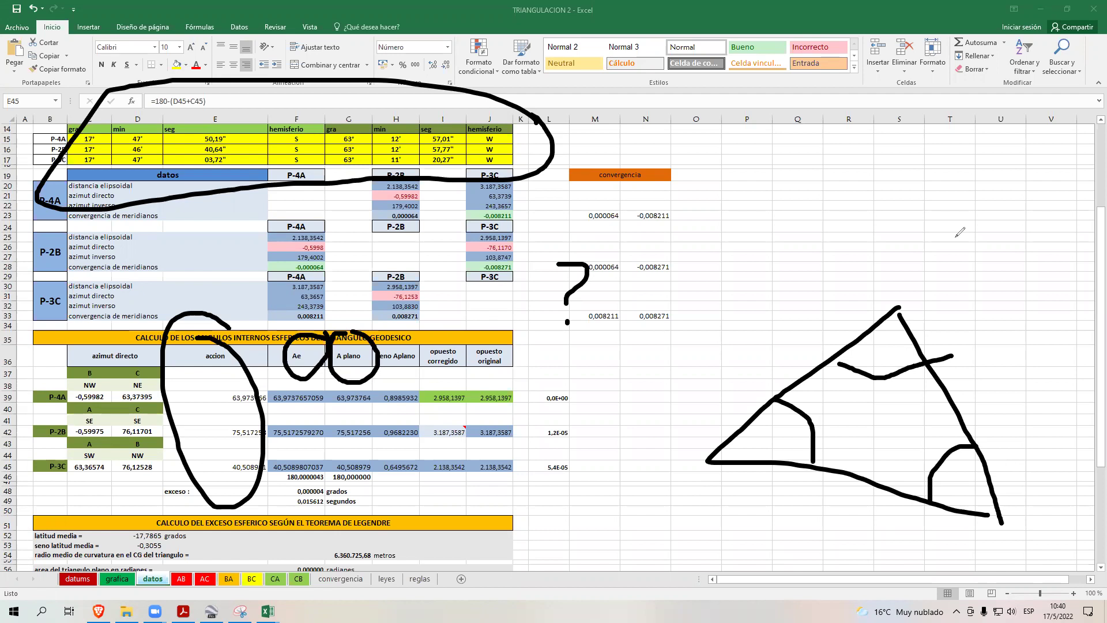
key("Escape")
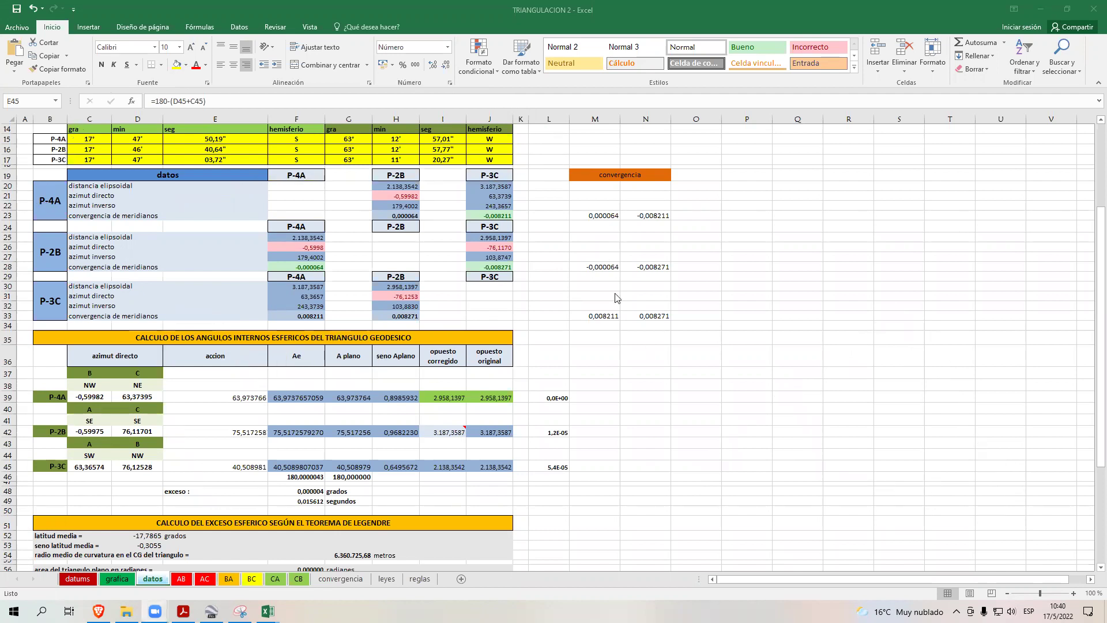